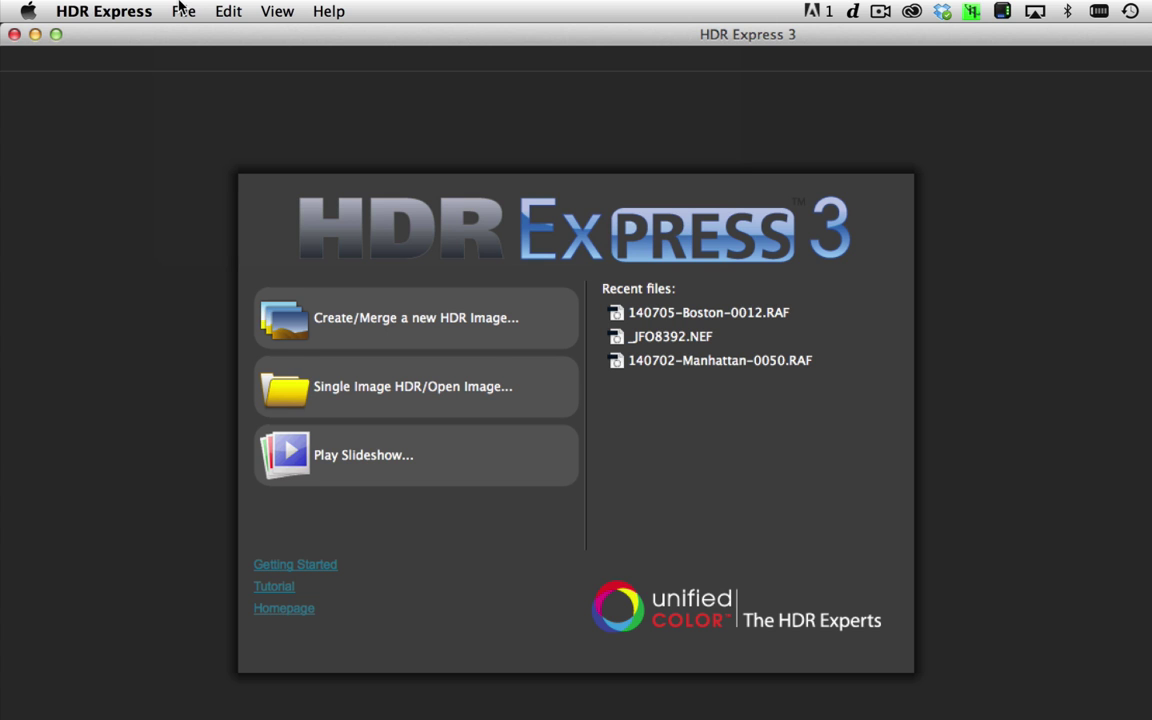
Start a new HDR merge and choose the Desktop folder HDR Demo Files as the source folder.
{"action": "left_click", "coordinate": [180, 8]}
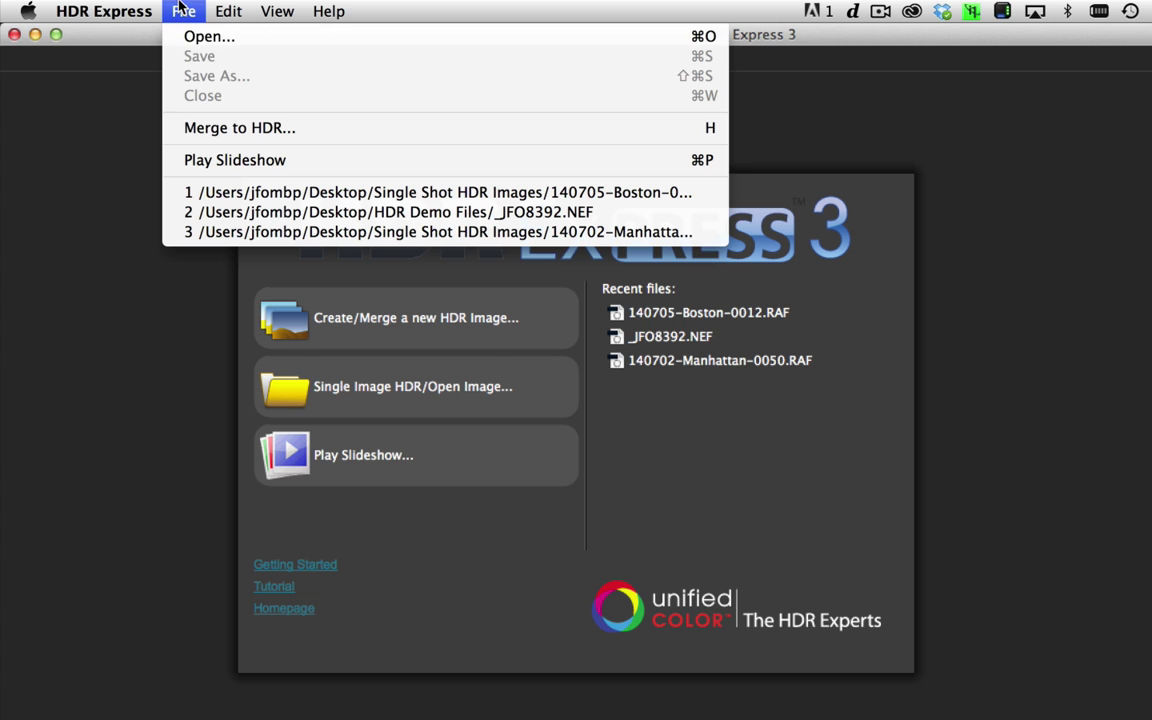
{"action": "left_click", "coordinate": [97, 146]}
{"action": "left_click", "coordinate": [373, 325]}
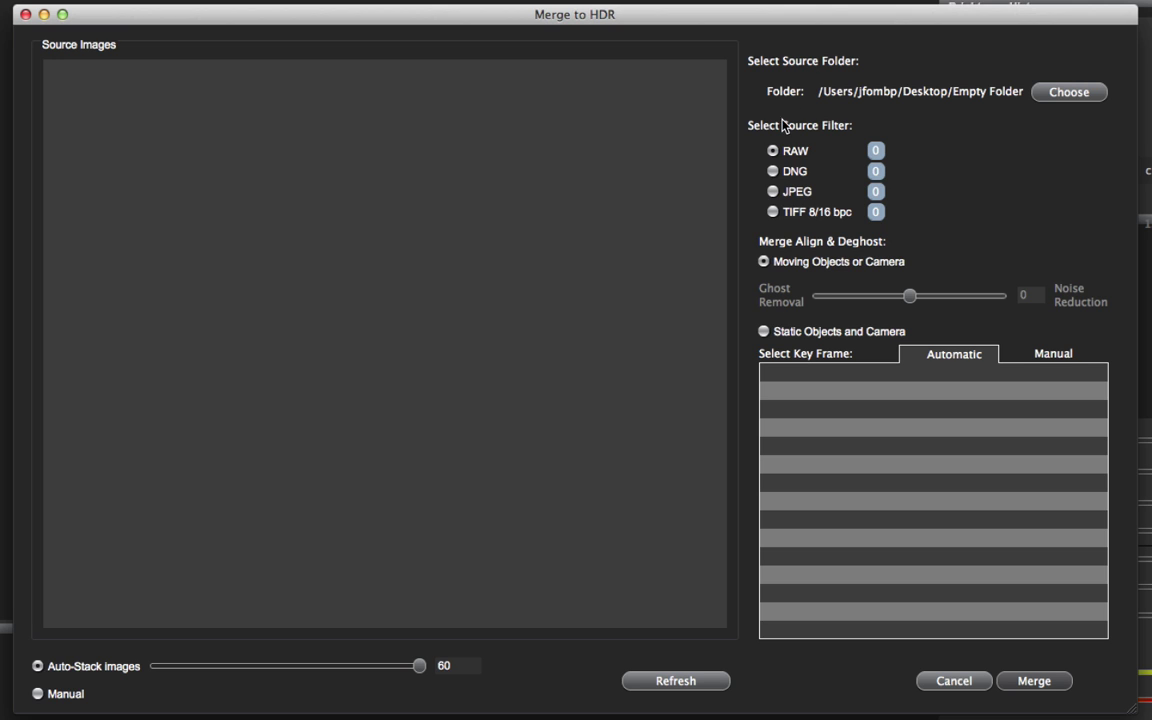
{"action": "left_click", "coordinate": [1068, 92]}
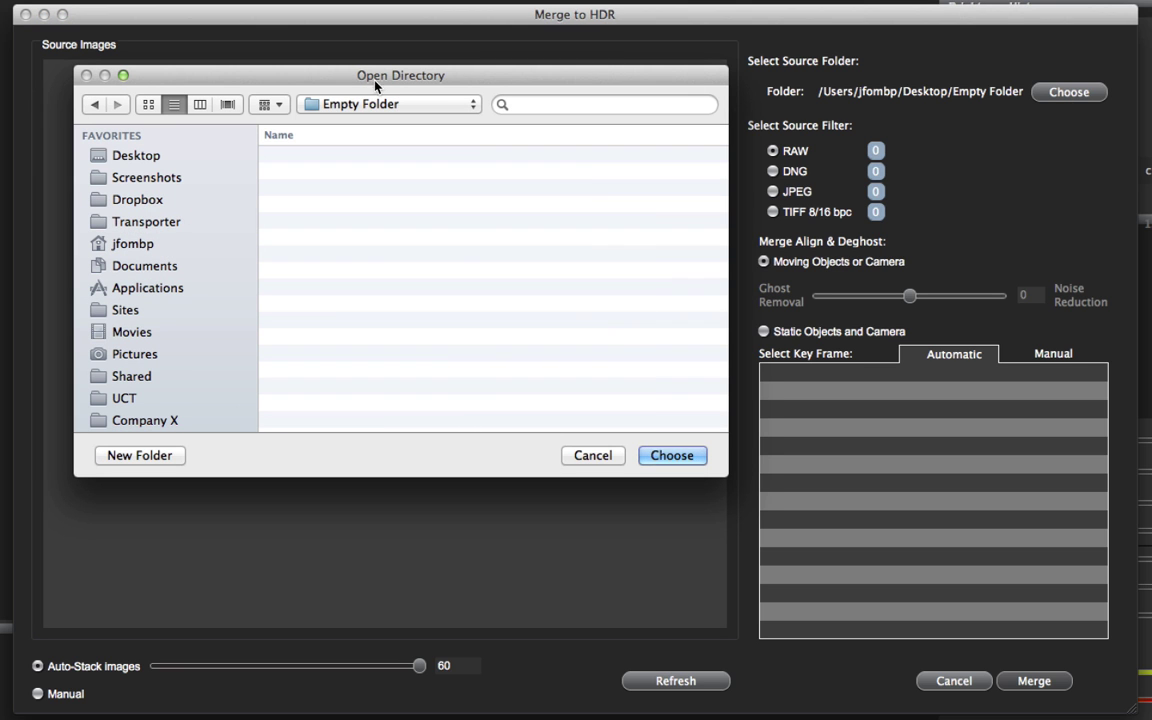
{"action": "left_click", "coordinate": [147, 156]}
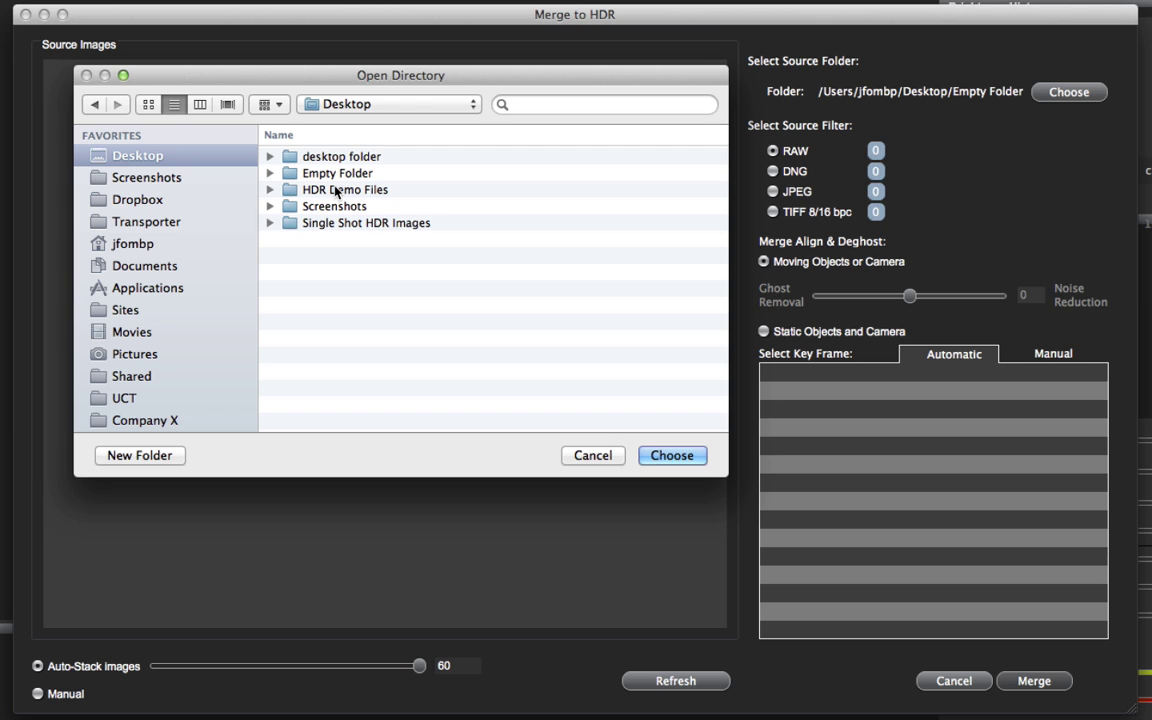
{"action": "double_click", "coordinate": [336, 190]}
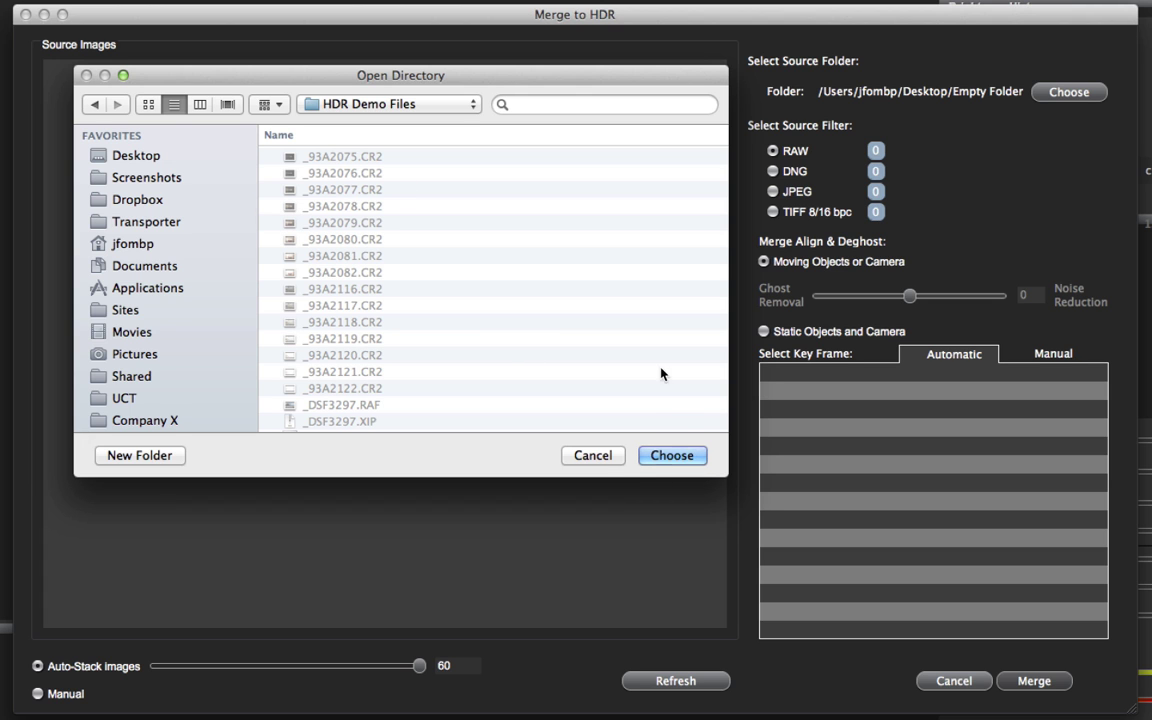
{"action": "left_click", "coordinate": [673, 456]}
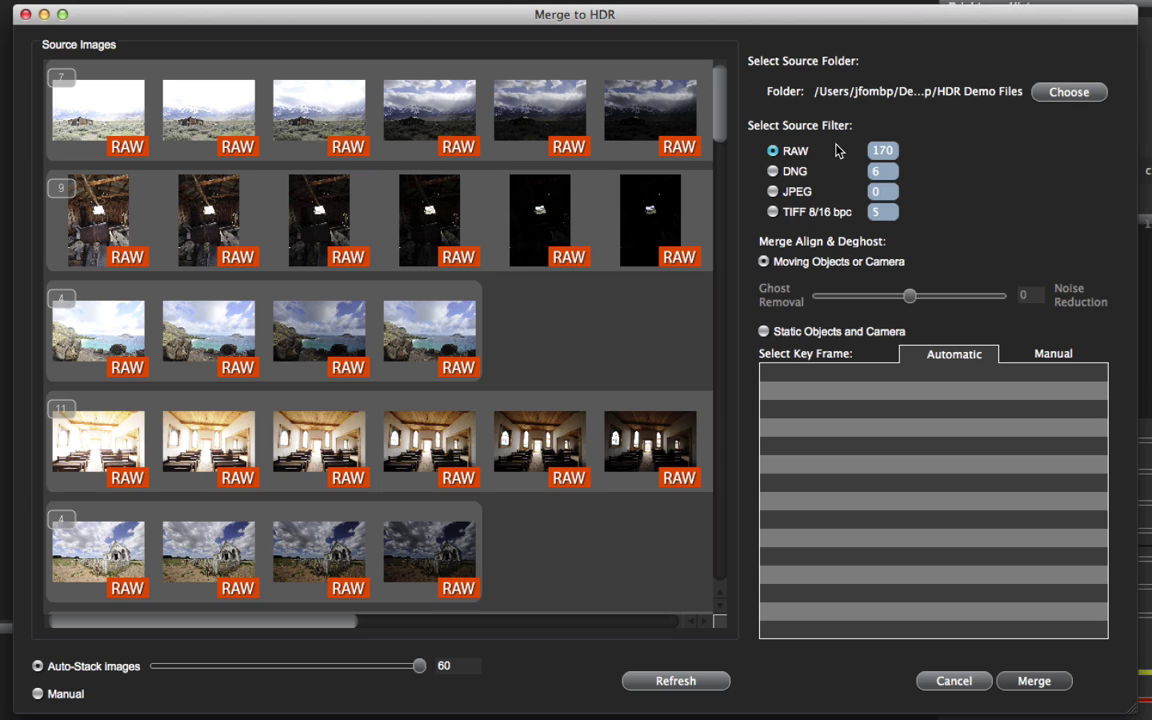
Browse the RAW source brackets down to the Monterey Canning Co. set.
{"action": "left_click", "coordinate": [802, 202]}
{"action": "left_click", "coordinate": [810, 218]}
{"action": "left_click_drag", "start_coordinate": [718, 95], "coordinate": [708, 517]}
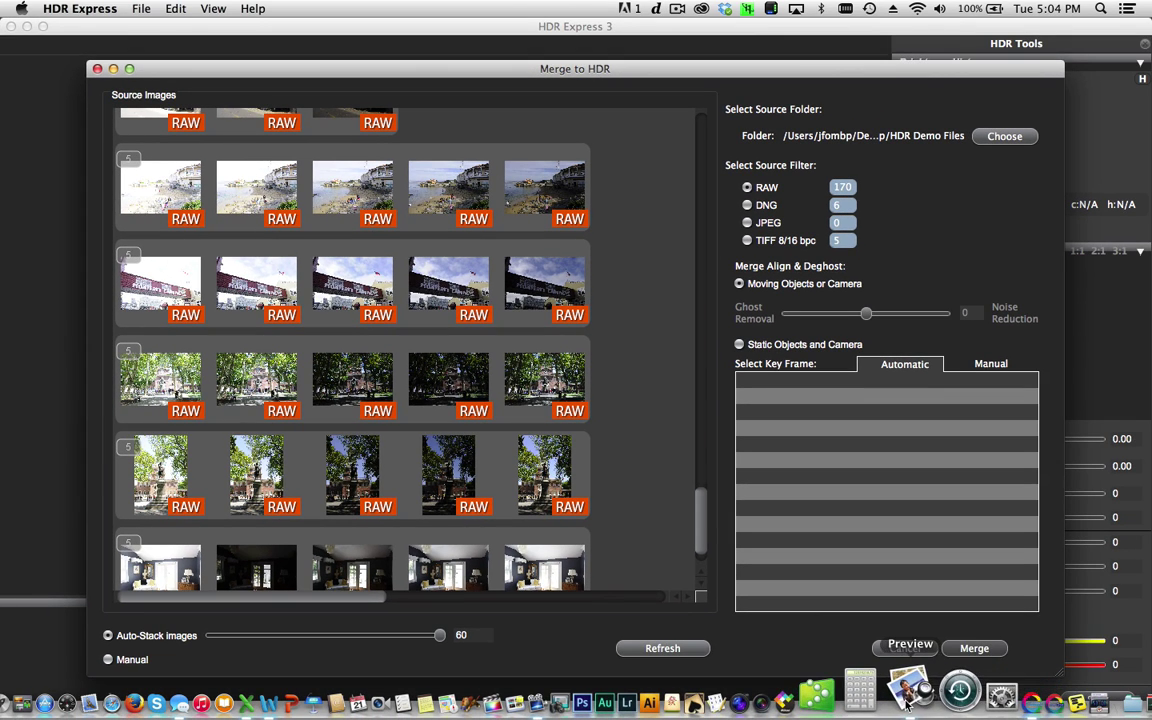
Switch to Preview and view the five bracketed exposures from _JFO1888.NEF to _JFO1892.NEF in order.
{"action": "left_click", "coordinate": [908, 690]}
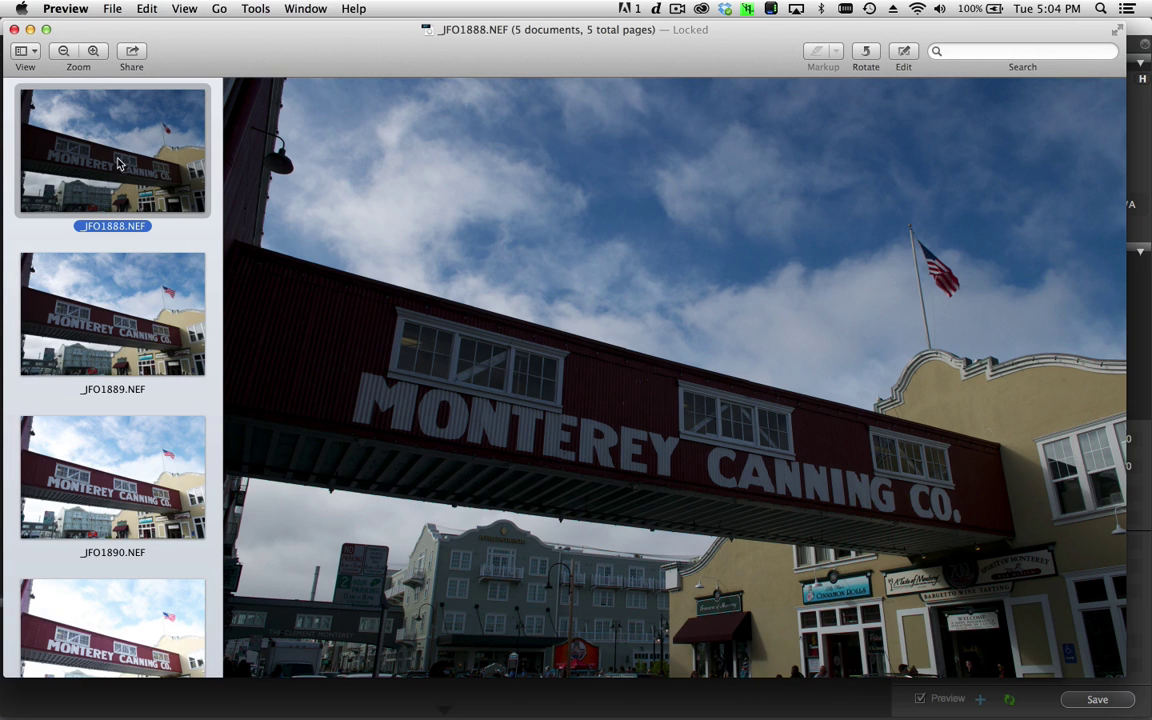
{"action": "left_click", "coordinate": [94, 295]}
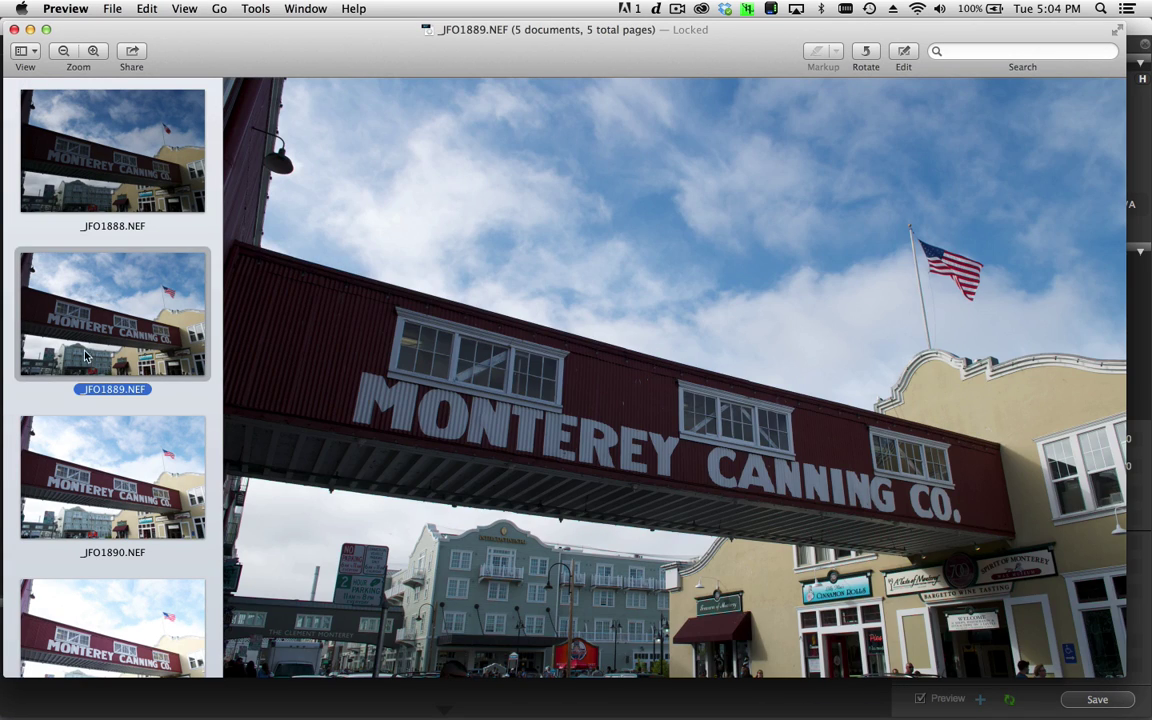
{"action": "left_click", "coordinate": [100, 477]}
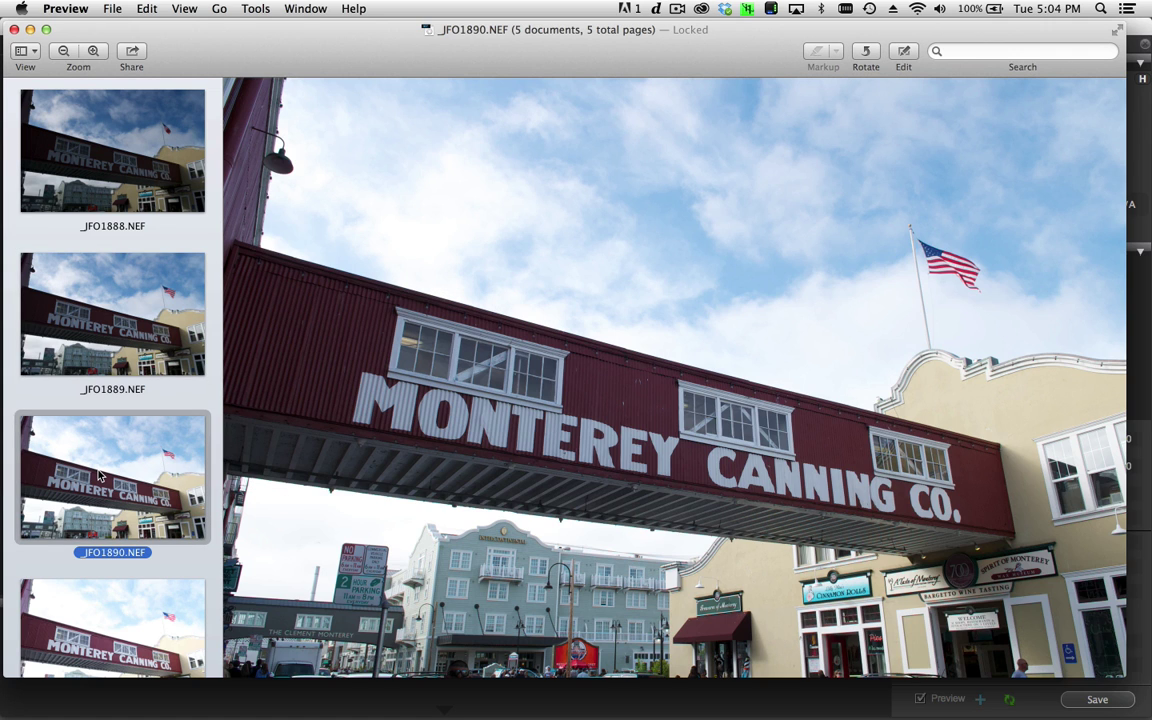
{"action": "key", "text": "Down"}
{"action": "key", "text": "Down"}
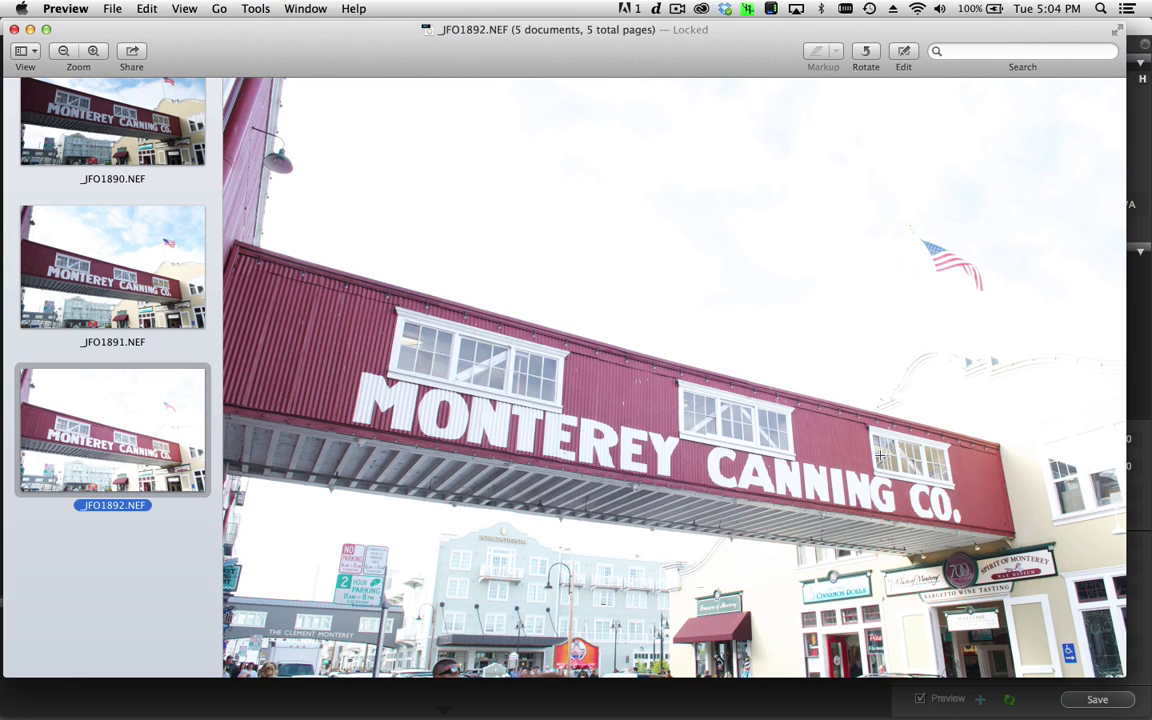
Go back to _JFO1888.NEF and compare the flag's position with the following exposures.
{"action": "key", "text": "Home"}
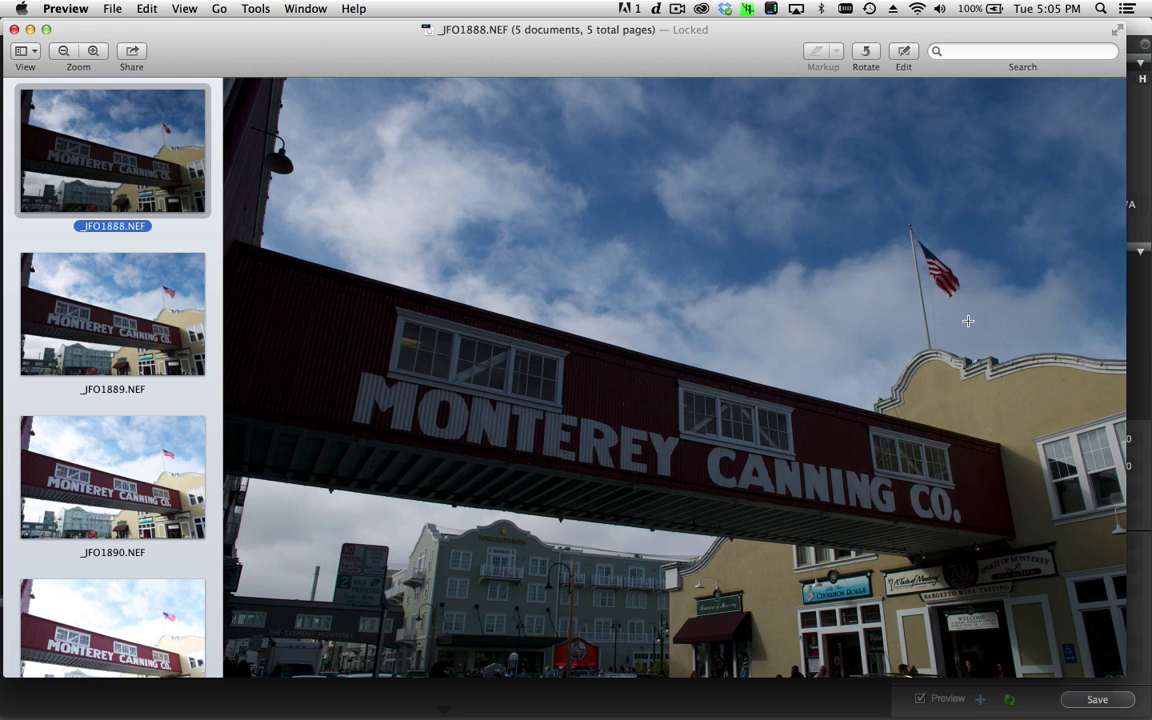
{"action": "key", "text": "Down"}
{"action": "key", "text": "Up"}
{"action": "key", "text": "Down"}
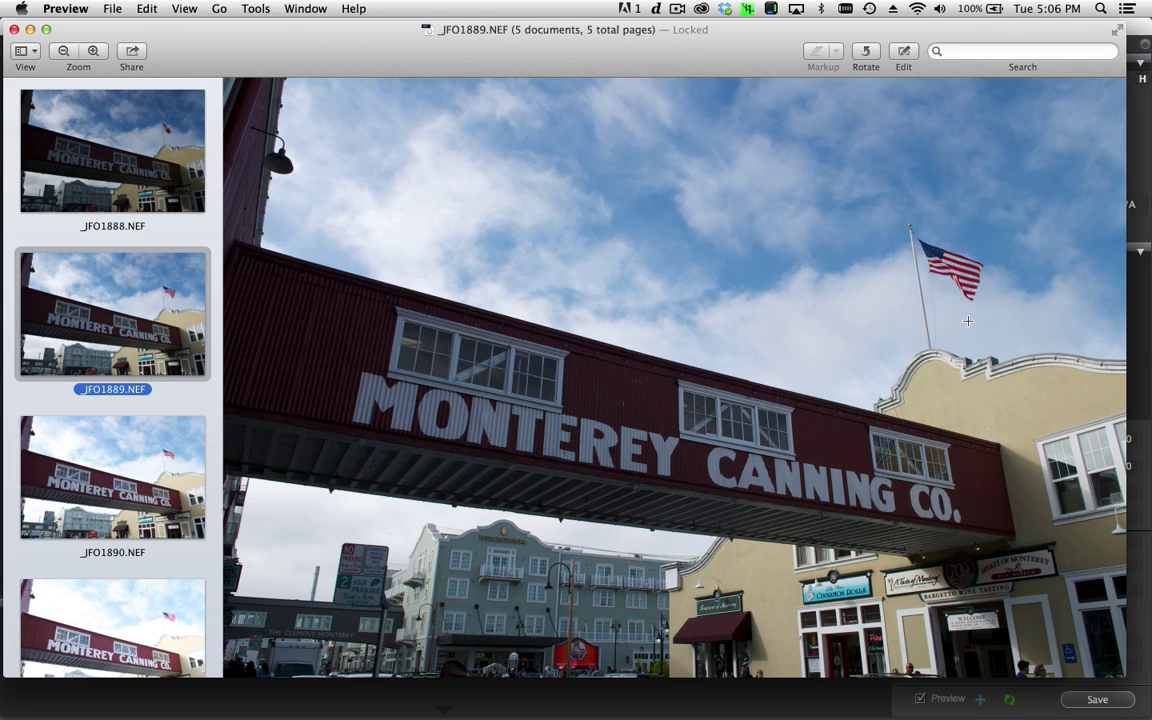
{"action": "key", "text": "Down"}
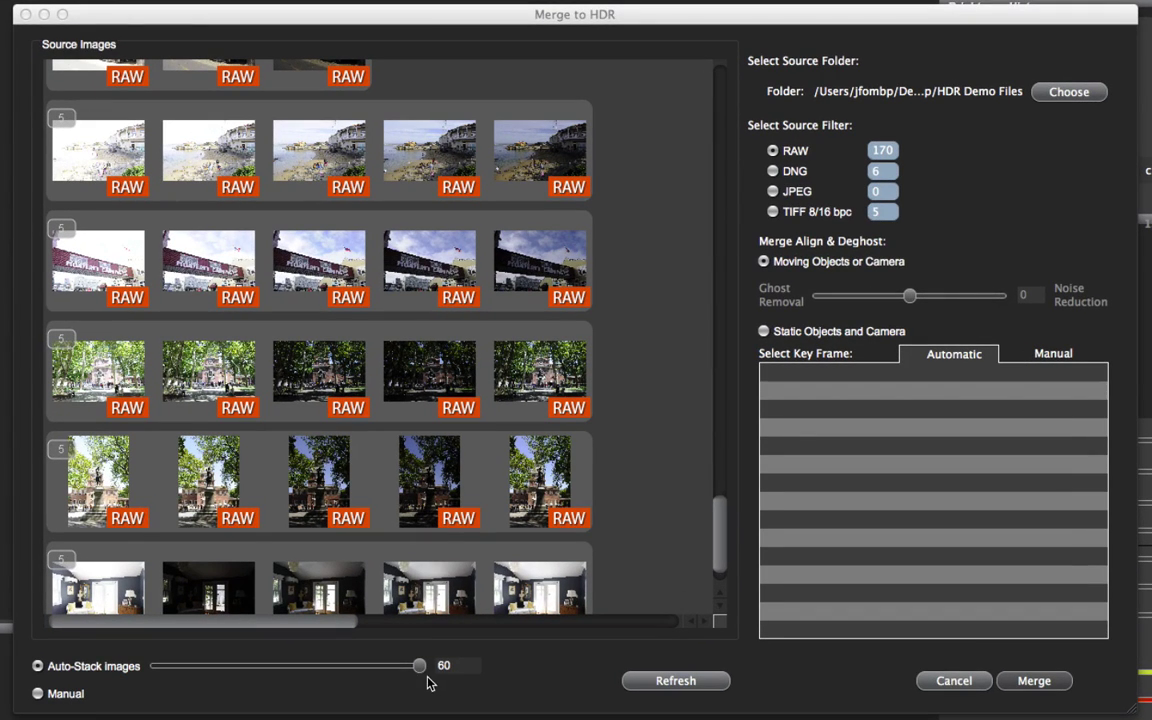
In HDR Express, set the image auto-stacking value to 7 and select the five-shot Monterey Canning Co. bracket.
{"action": "left_click_drag", "start_coordinate": [419, 665], "coordinate": [187, 670]}
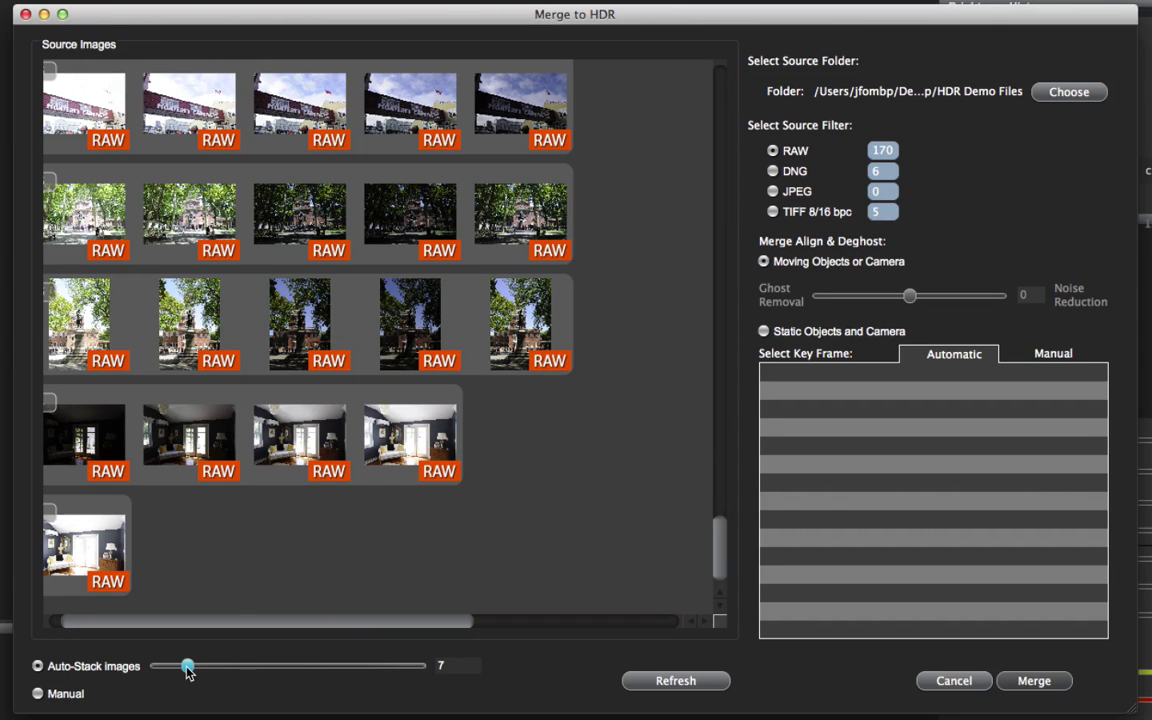
{"action": "scroll", "coordinate": [299, 355], "scroll_direction": "up", "scroll_amount": 3}
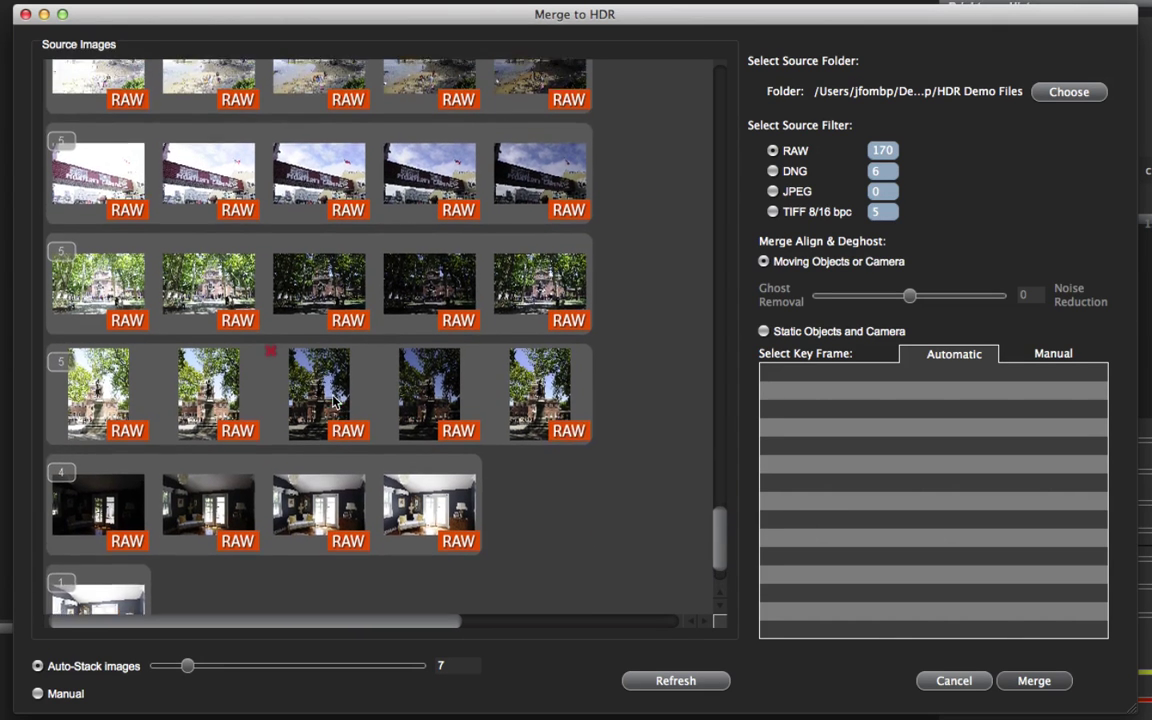
{"action": "left_click", "coordinate": [282, 197]}
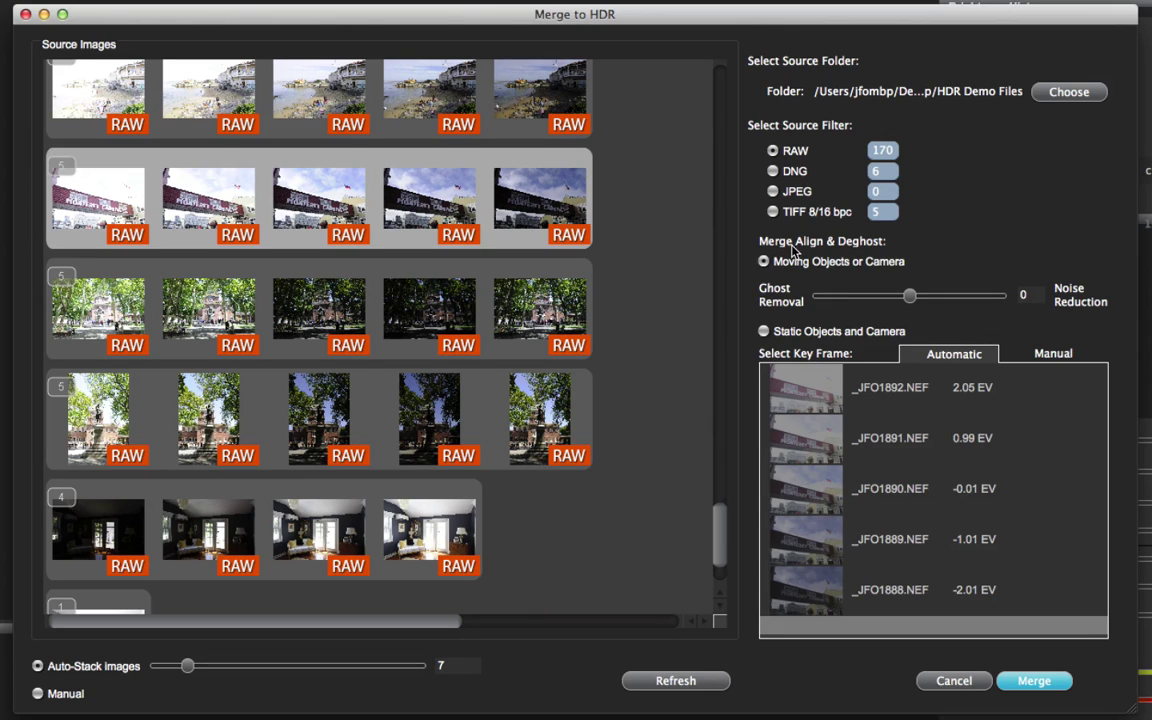
Merge the selected bracket with alignment for moving objects or camera and automatic key frame selection.
{"action": "left_click", "coordinate": [877, 264]}
{"action": "left_click", "coordinate": [882, 332]}
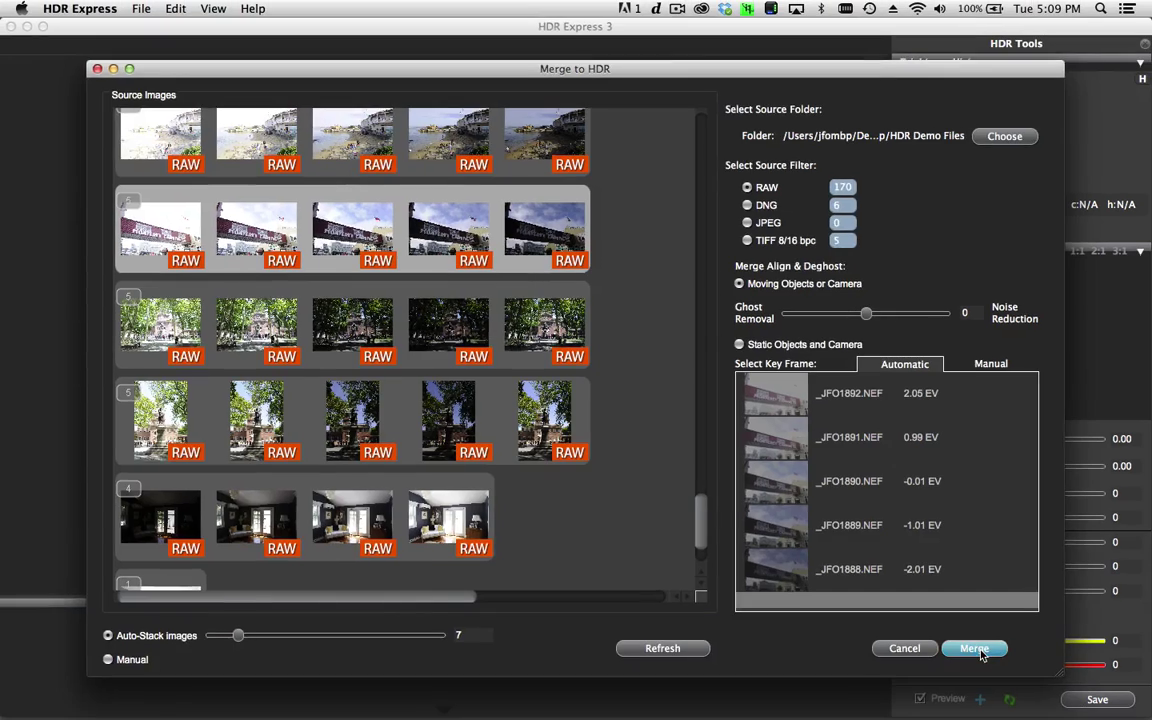
{"action": "left_click", "coordinate": [1035, 681]}
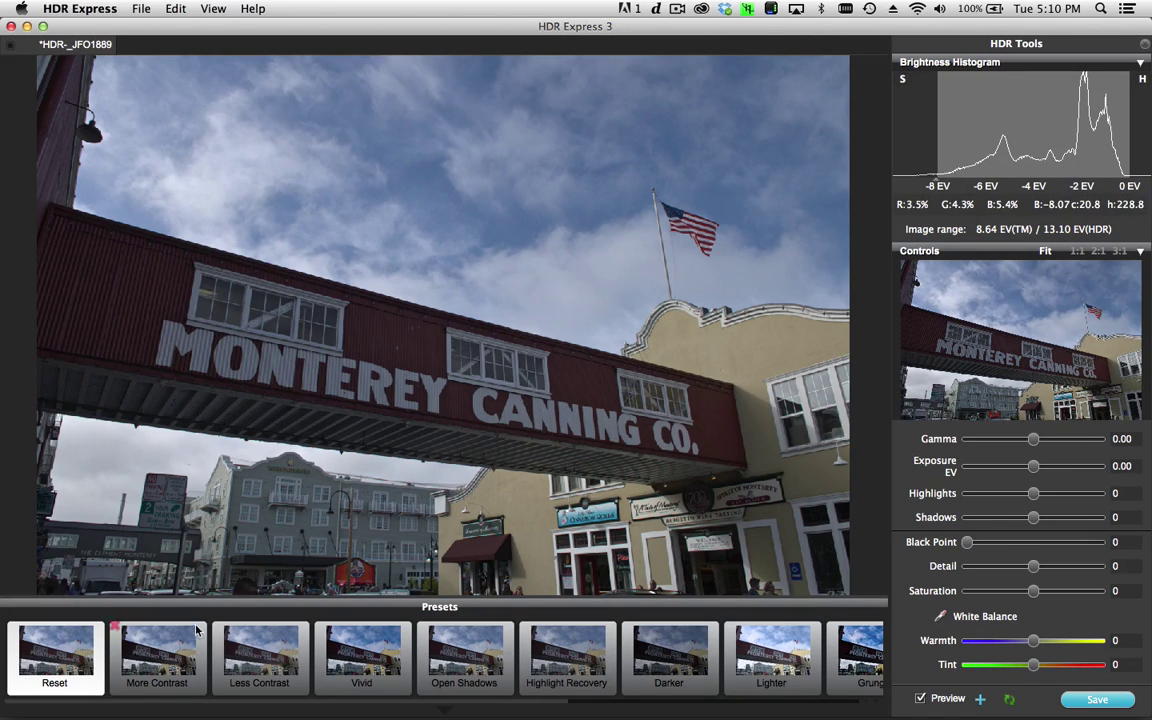
Try the More Contrast, Less Contrast, Vivid, Open Shadows and Highlight Recovery presets, and settle on Vivid.
{"action": "left_click", "coordinate": [158, 652]}
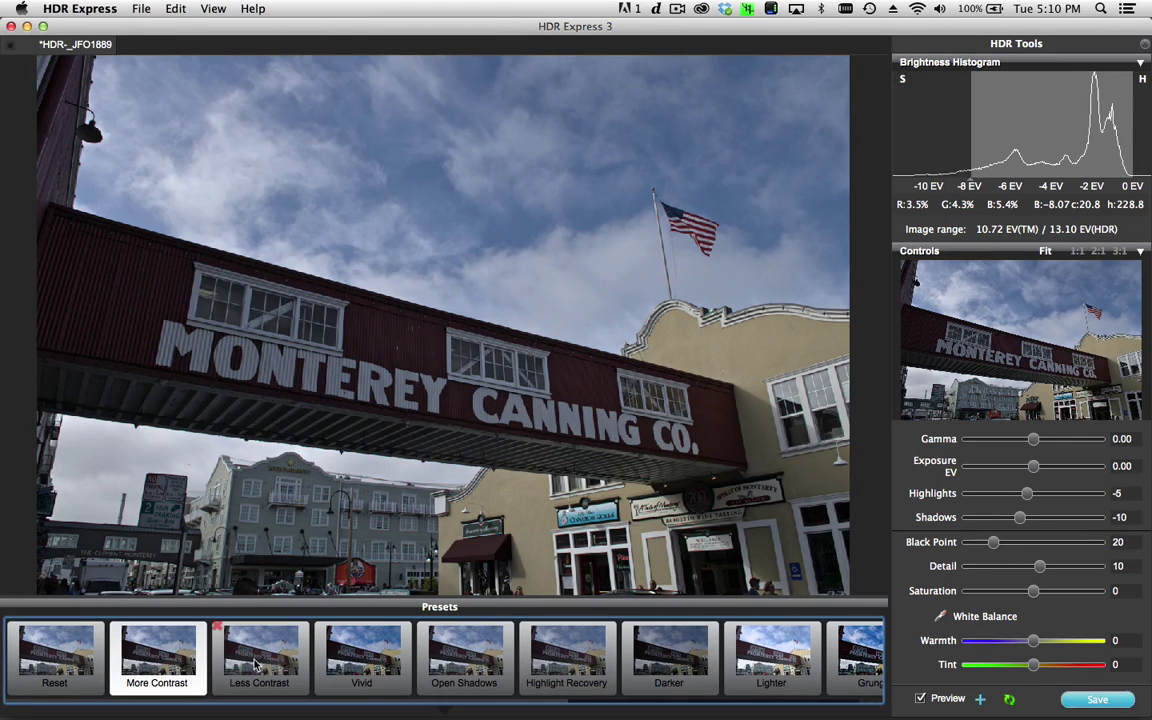
{"action": "left_click", "coordinate": [255, 665]}
{"action": "left_click", "coordinate": [364, 656]}
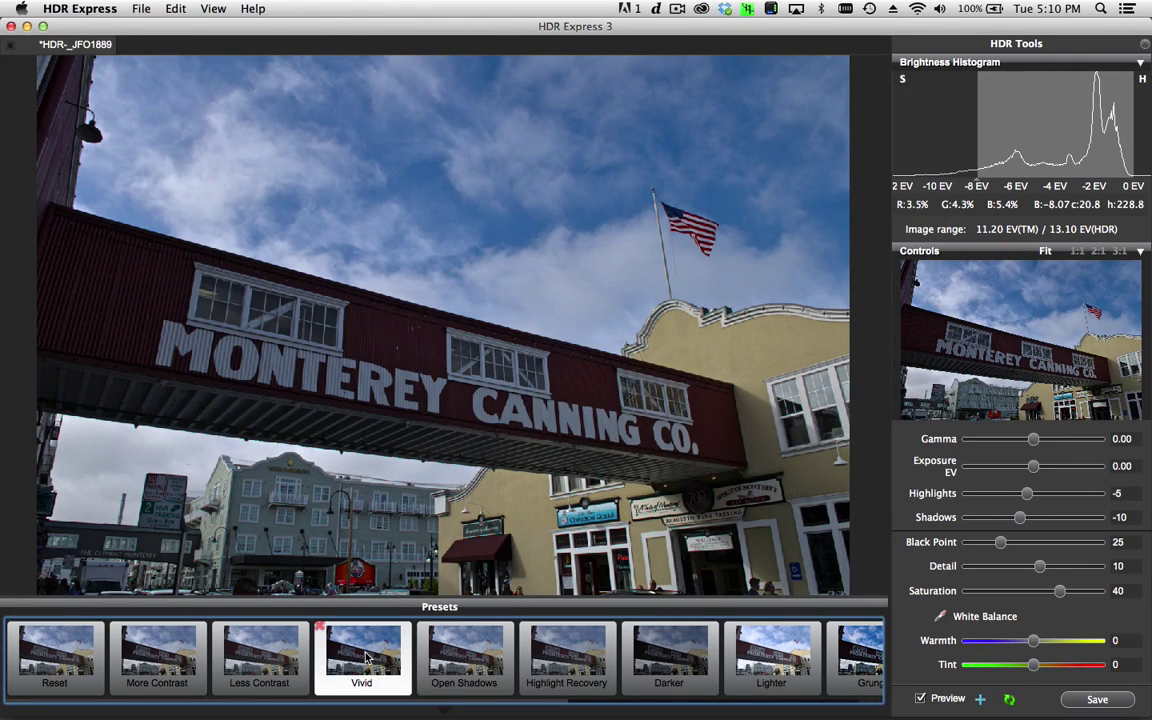
{"action": "left_click", "coordinate": [464, 655]}
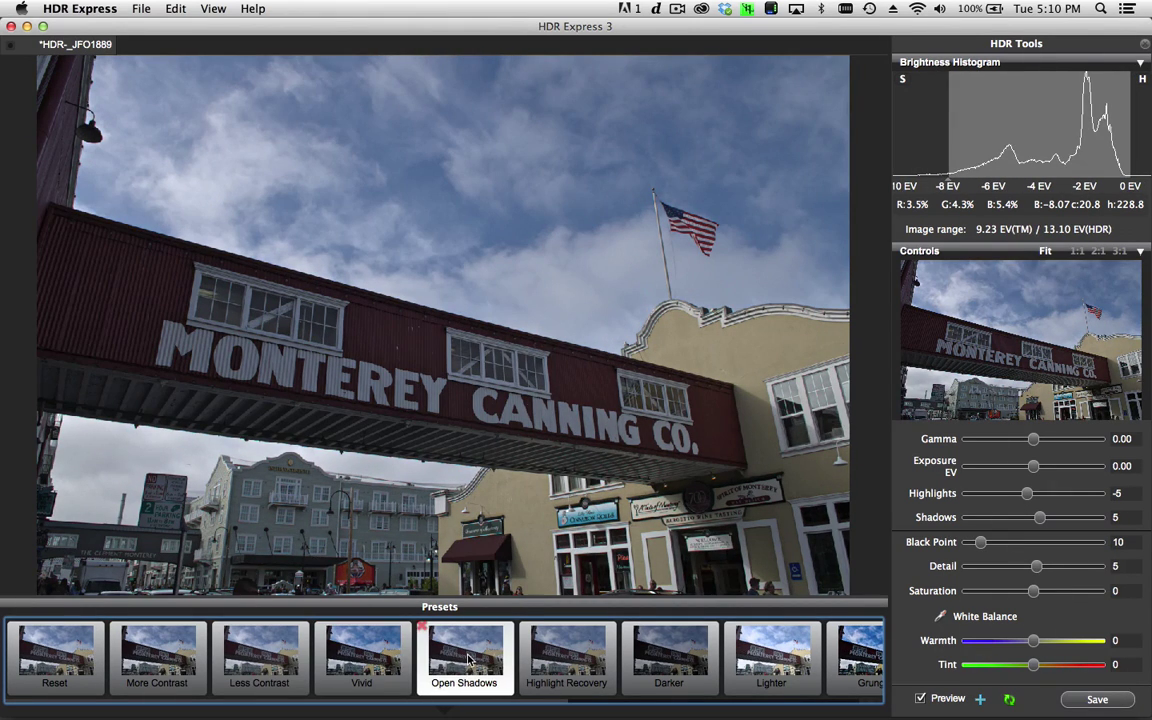
{"action": "left_click", "coordinate": [579, 670]}
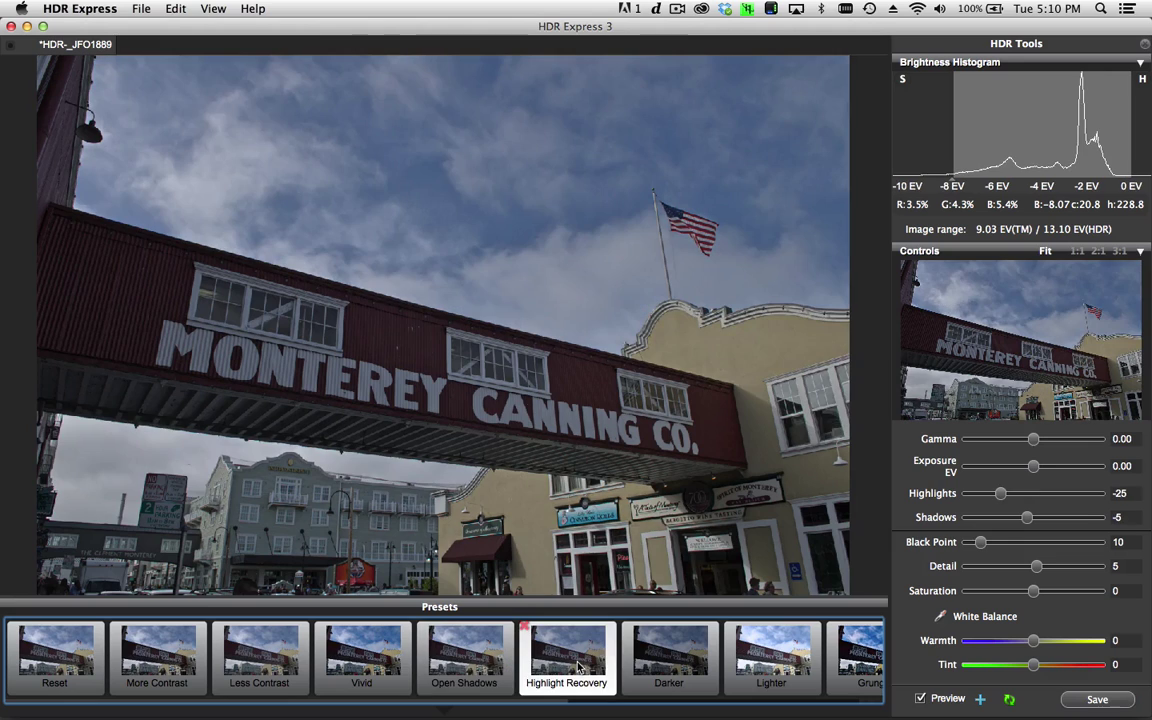
{"action": "left_click", "coordinate": [341, 653]}
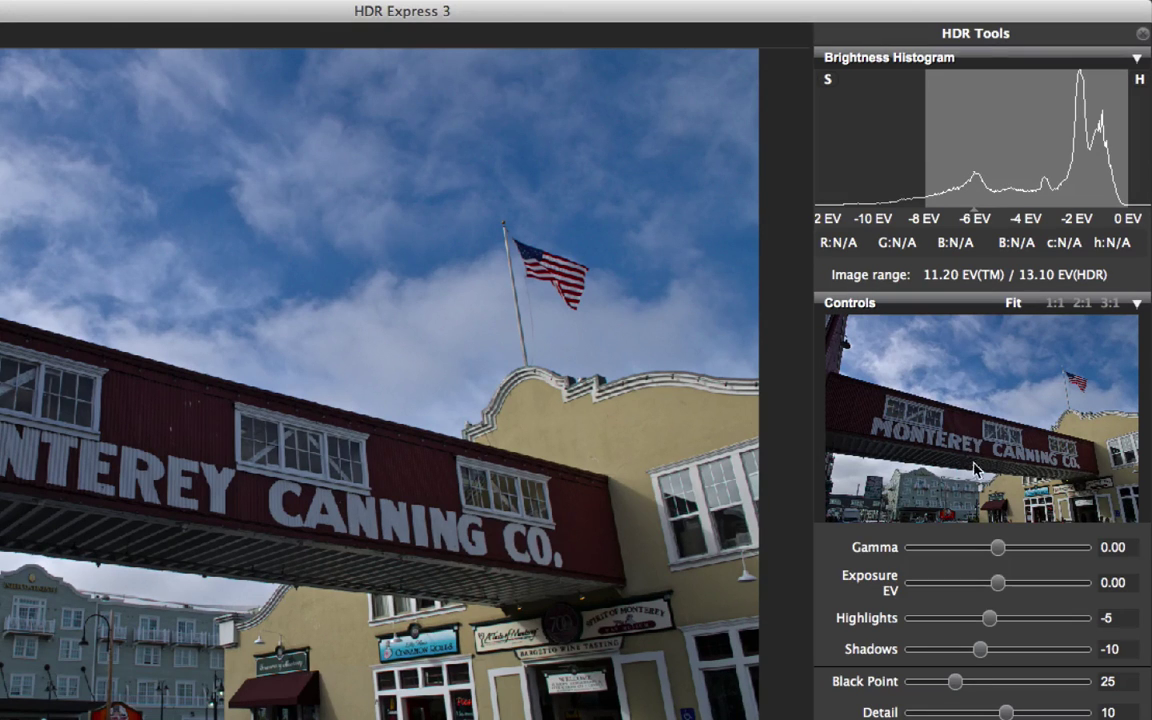
Inspect the sign lettering and the flag at 1:1 magnification, and return to the fitted view.
{"action": "left_click", "coordinate": [312, 501]}
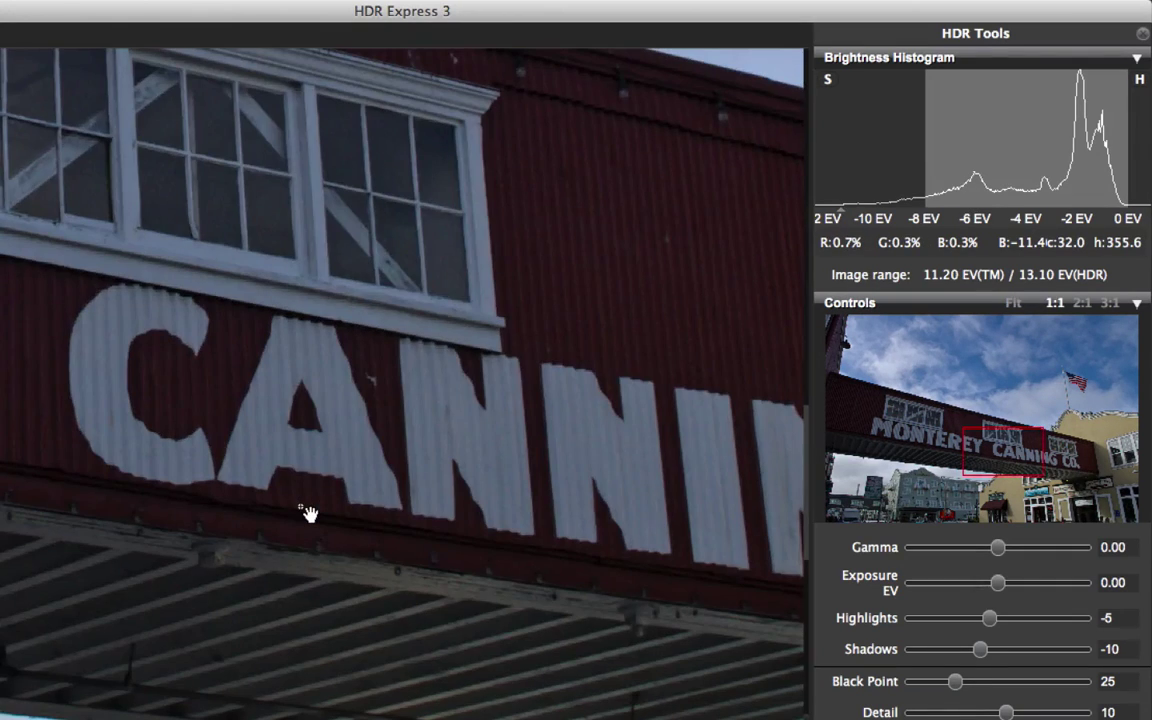
{"action": "left_click_drag", "start_coordinate": [974, 446], "coordinate": [1052, 388]}
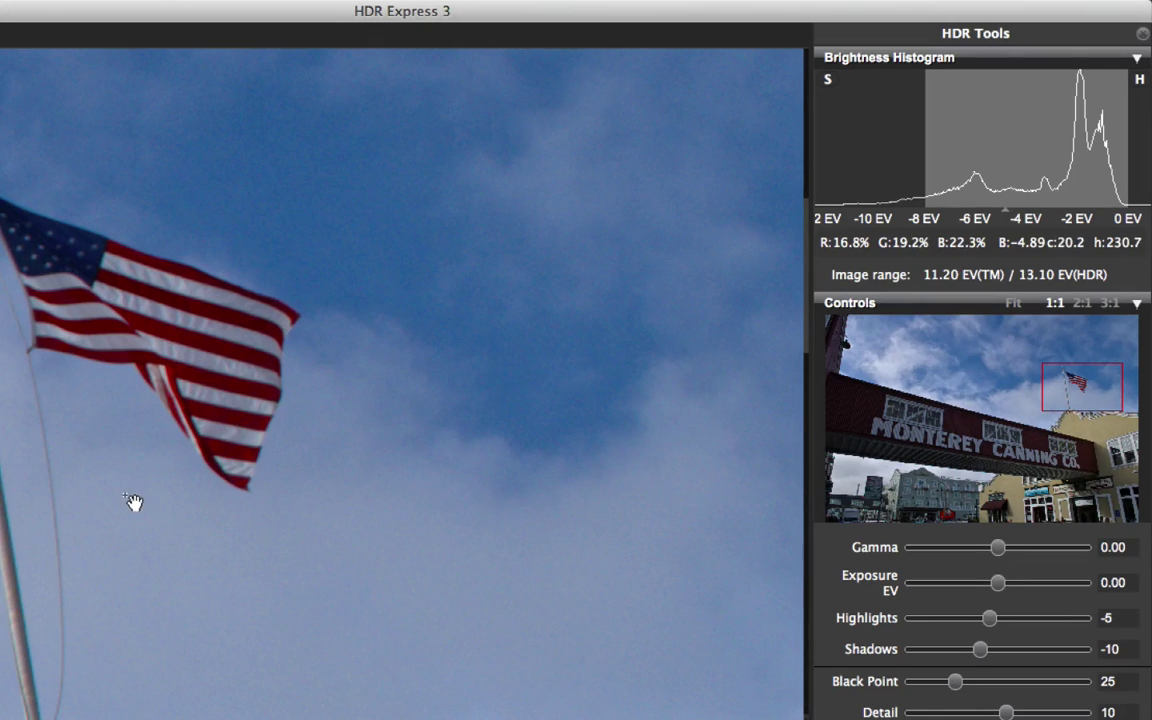
{"action": "left_click", "coordinate": [452, 443]}
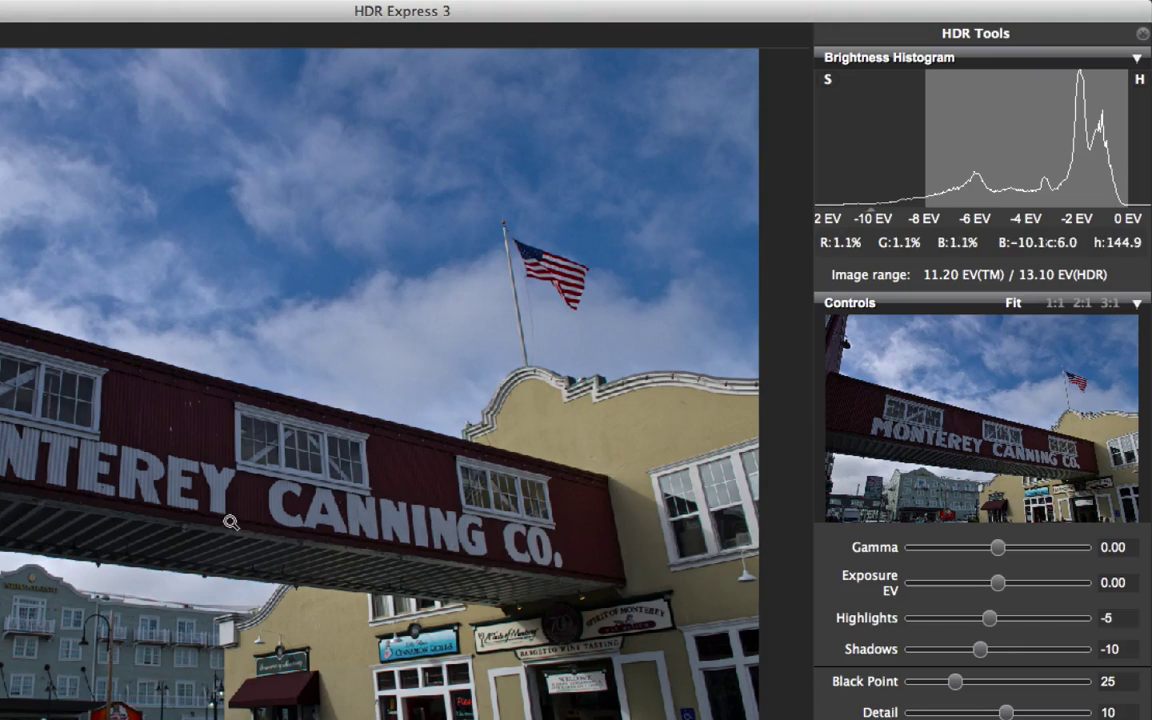
Set the Gamma to 17.00.
{"action": "left_click", "coordinate": [1001, 553]}
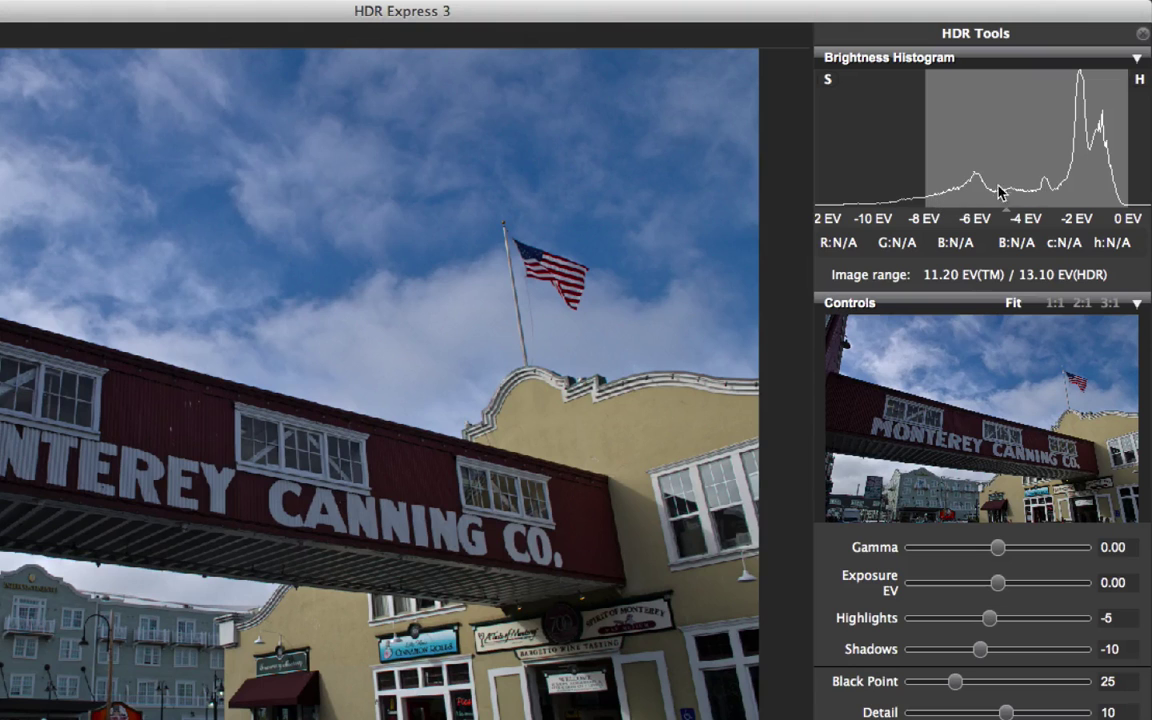
{"action": "left_click_drag", "start_coordinate": [1000, 547], "coordinate": [1028, 549]}
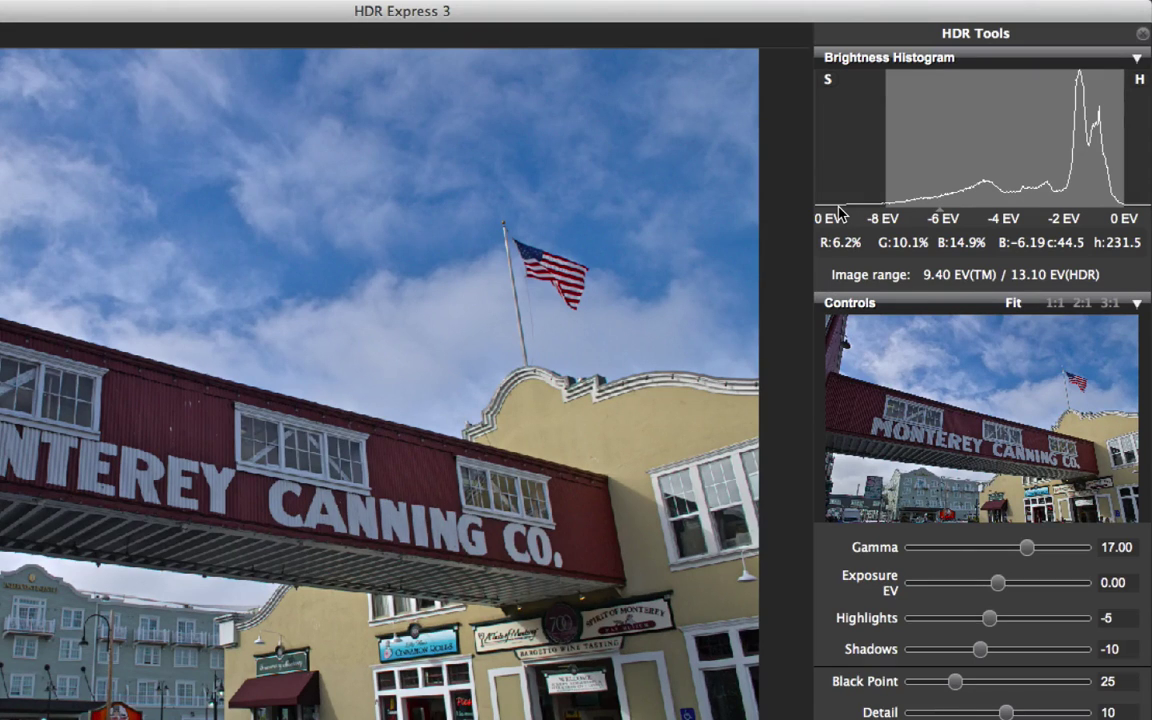
Check the shadow and highlight clipping overlays, set Shadows to -16, and turn the shadow overlay off.
{"action": "left_click", "coordinate": [825, 84]}
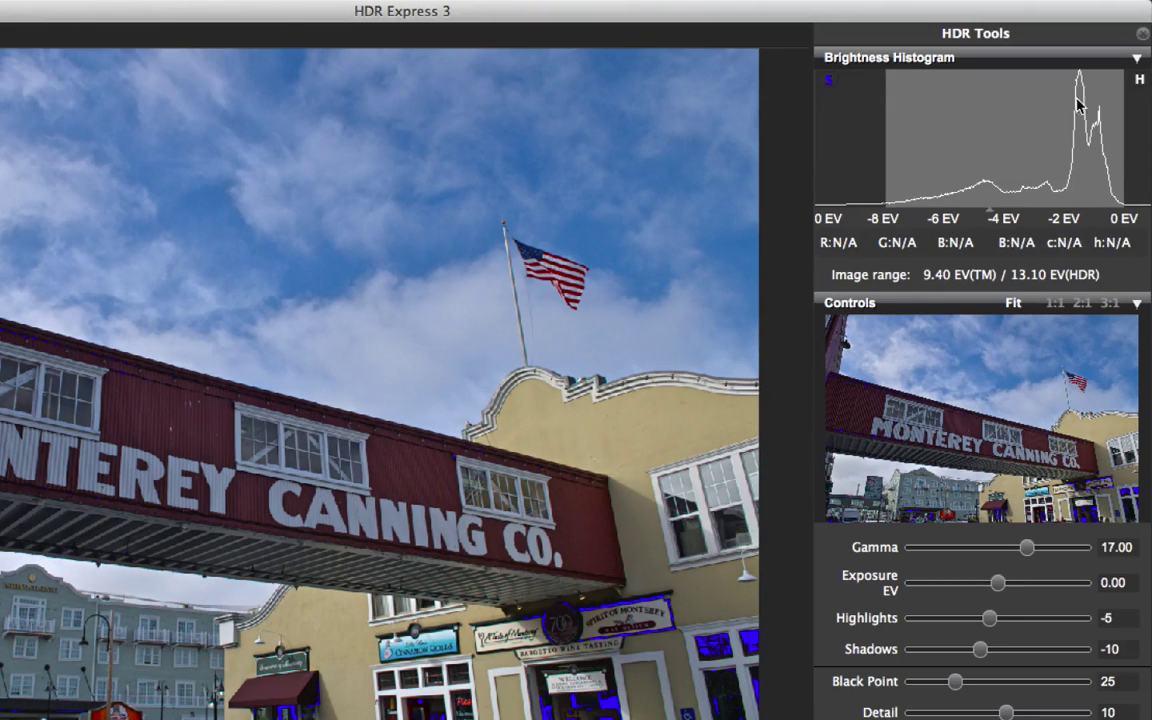
{"action": "left_click", "coordinate": [1141, 81]}
{"action": "left_click", "coordinate": [1141, 82]}
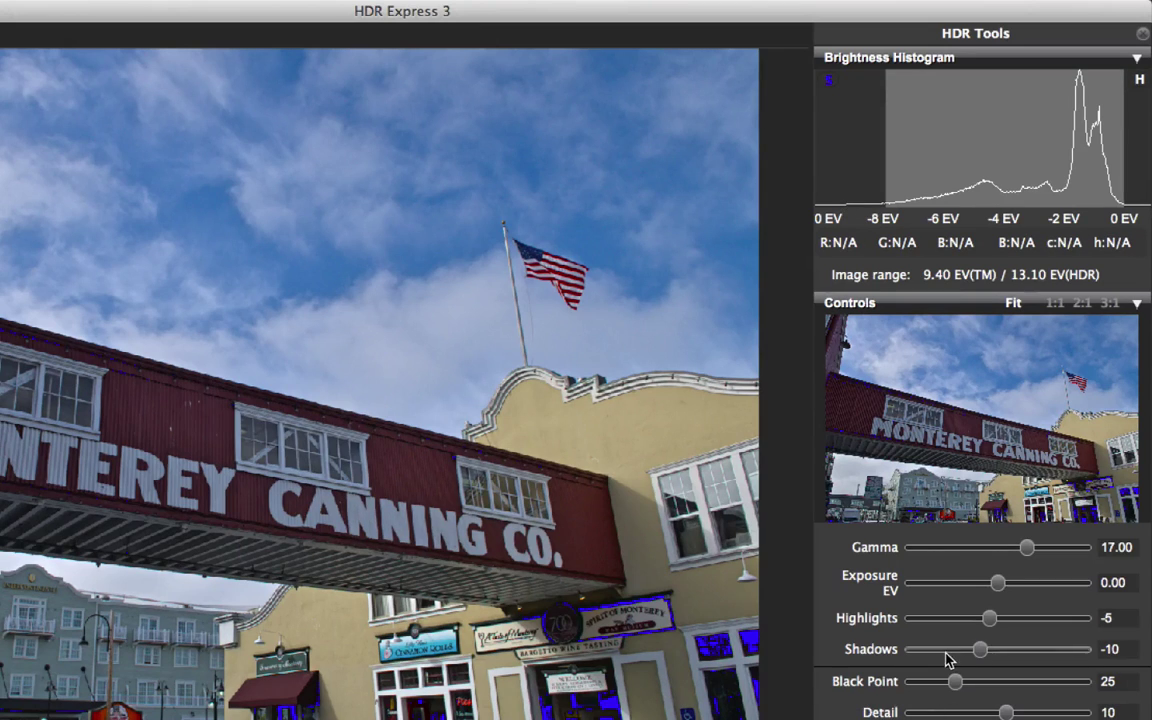
{"action": "mouse_move", "coordinate": [980, 652]}
{"action": "left_mouse_down"}
{"action": "mouse_move", "coordinate": [1027, 652]}
{"action": "mouse_move", "coordinate": [970, 652]}
{"action": "left_mouse_up"}
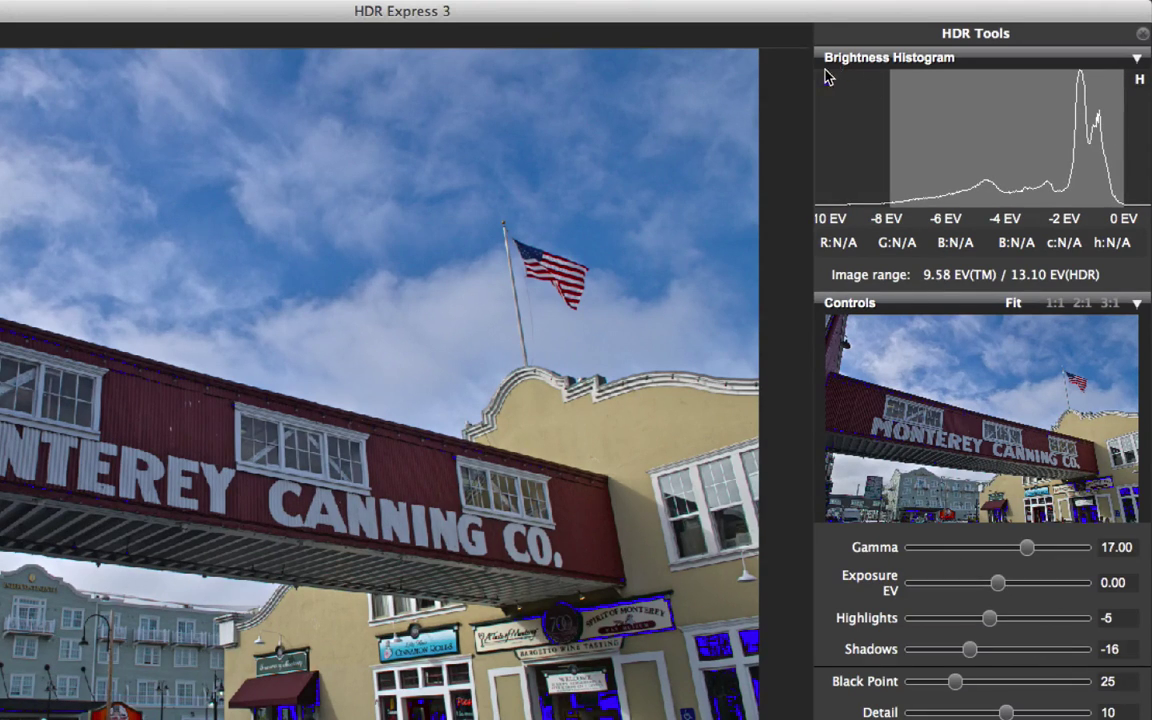
{"action": "left_click", "coordinate": [828, 80]}
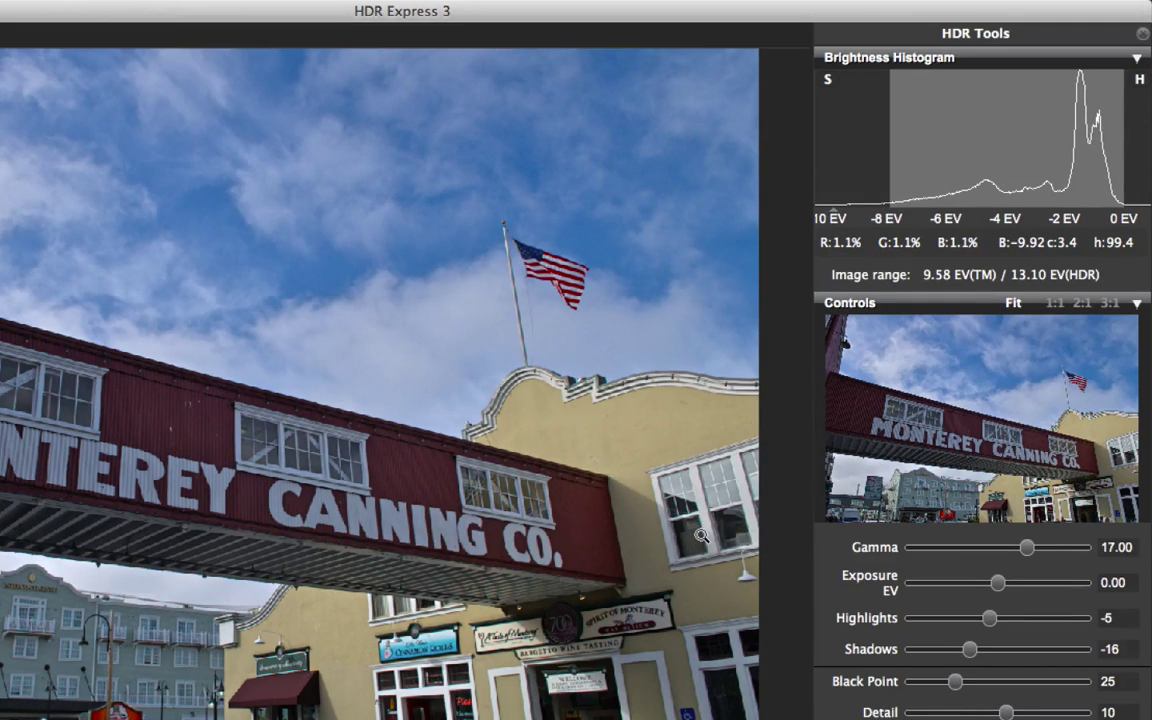
Reset the Gamma to its default and set the Exposure to 2.00 EV.
{"action": "double_click", "coordinate": [878, 556]}
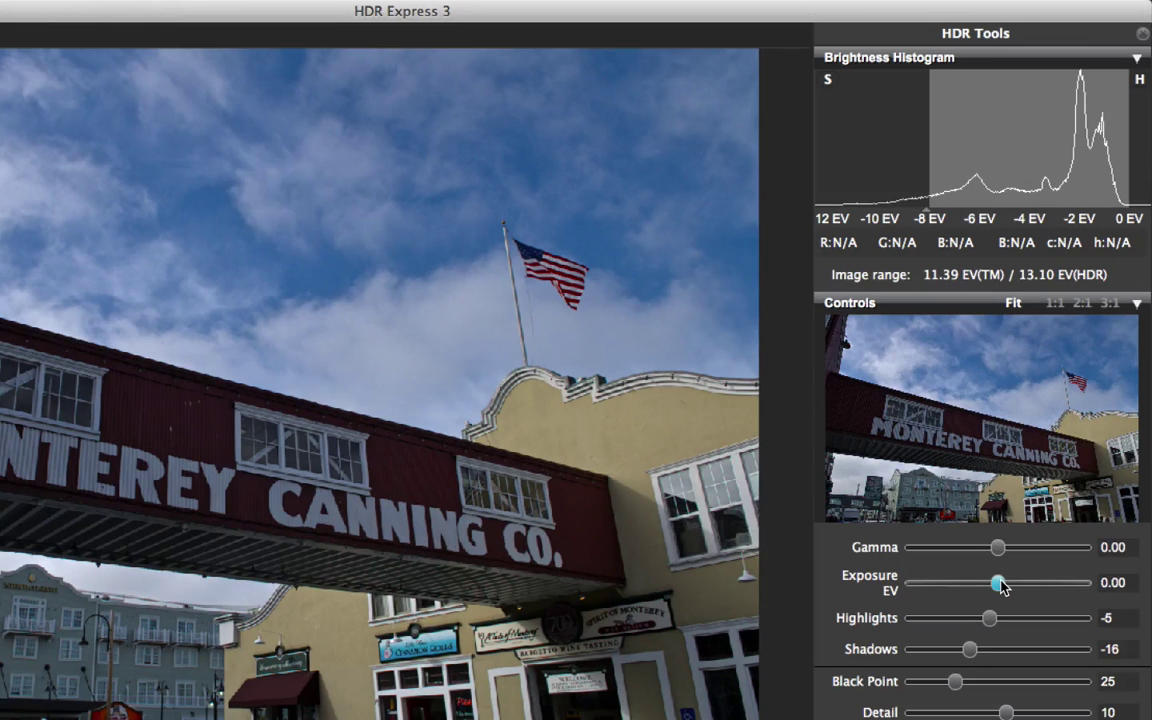
{"action": "left_click_drag", "start_coordinate": [998, 584], "coordinate": [1032, 584]}
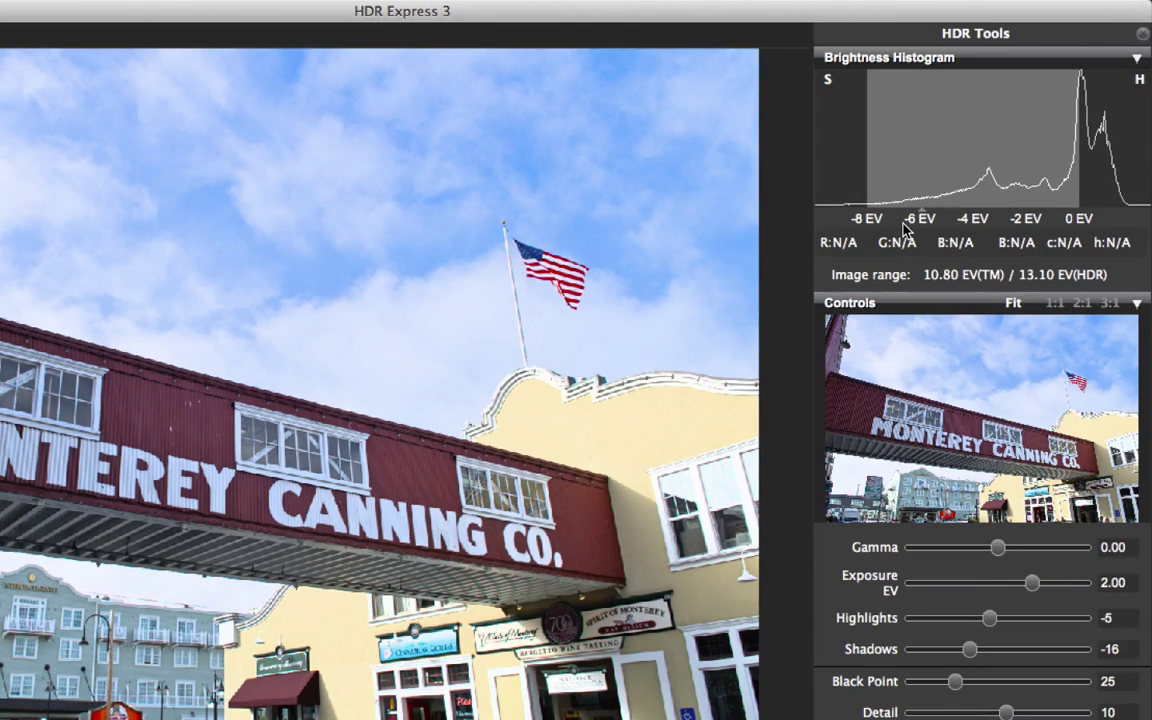
Check the highlight clipping overlay, and set the Exposure to 0.00 EV and the Gamma to 17.00.
{"action": "left_click", "coordinate": [1141, 80]}
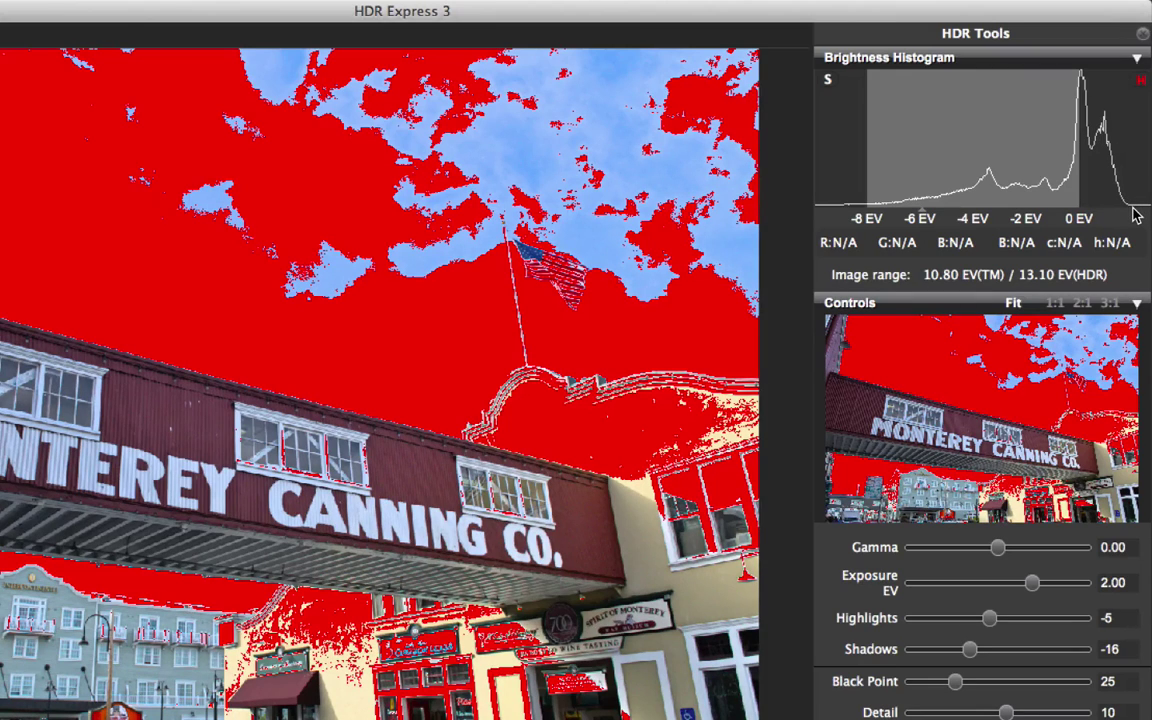
{"action": "left_click", "coordinate": [1141, 80]}
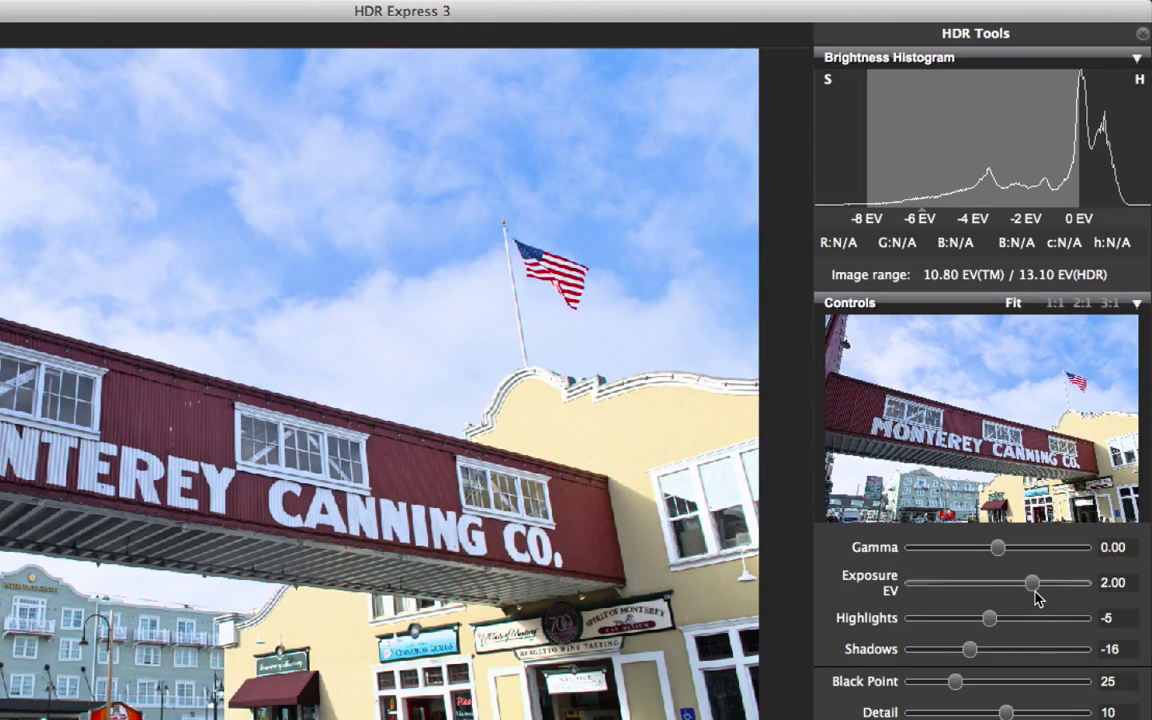
{"action": "left_click_drag", "start_coordinate": [1033, 587], "coordinate": [955, 589]}
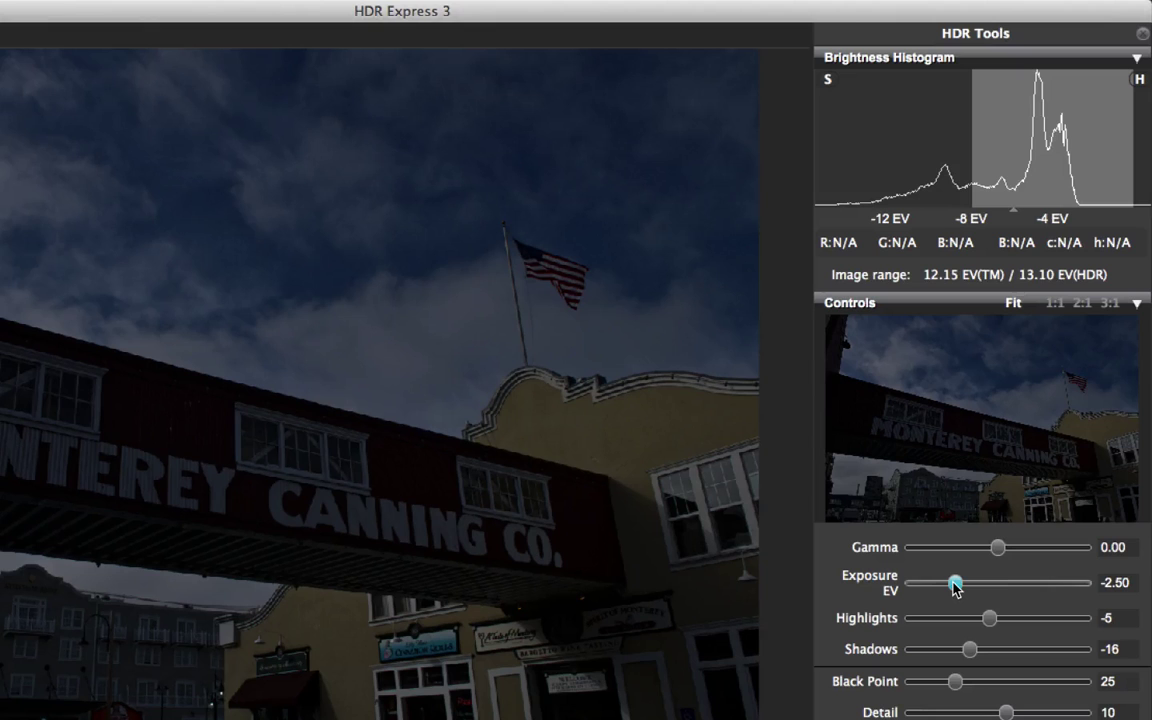
{"action": "left_click_drag", "start_coordinate": [955, 589], "coordinate": [997, 590]}
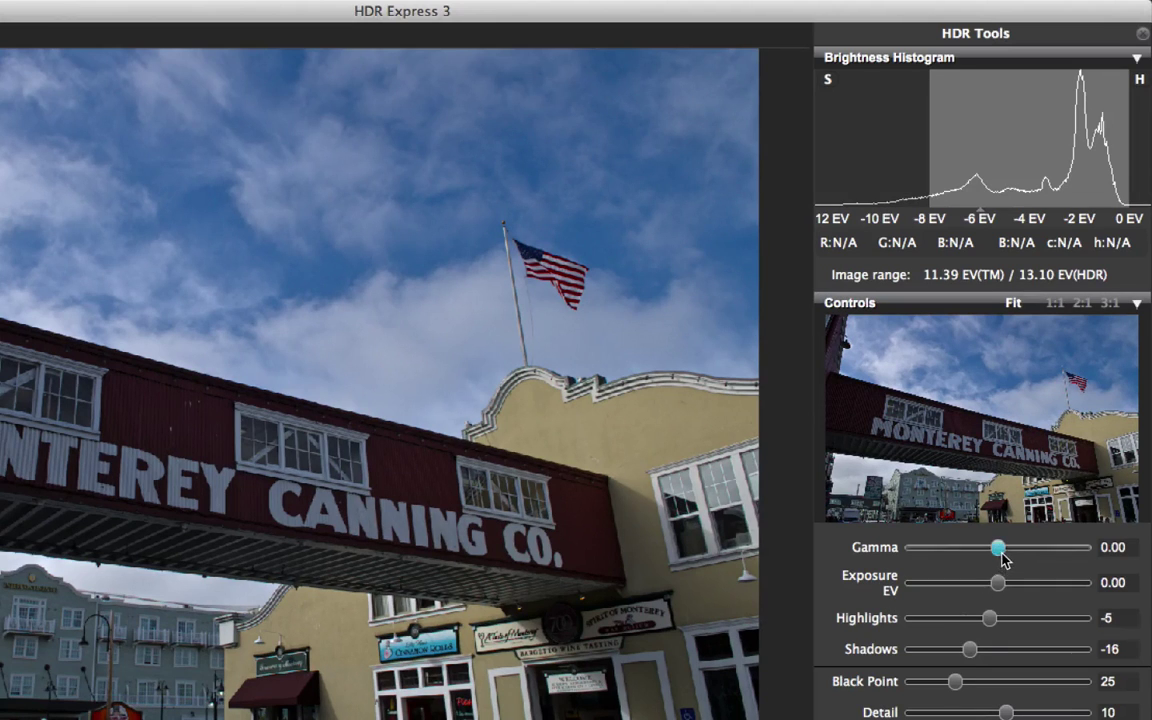
{"action": "left_click_drag", "start_coordinate": [1000, 552], "coordinate": [1028, 552]}
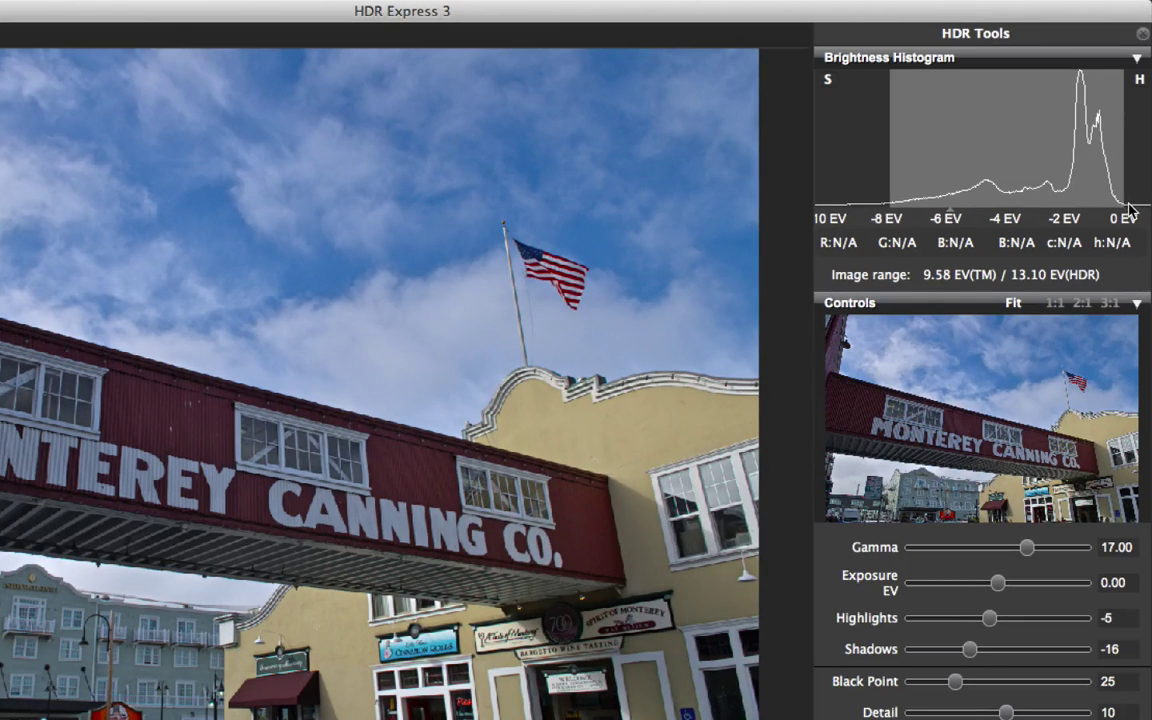
Compare the default Highlights value with the highlight clipping overlay turned on, and set Highlights to -5.
{"action": "double_click", "coordinate": [880, 620]}
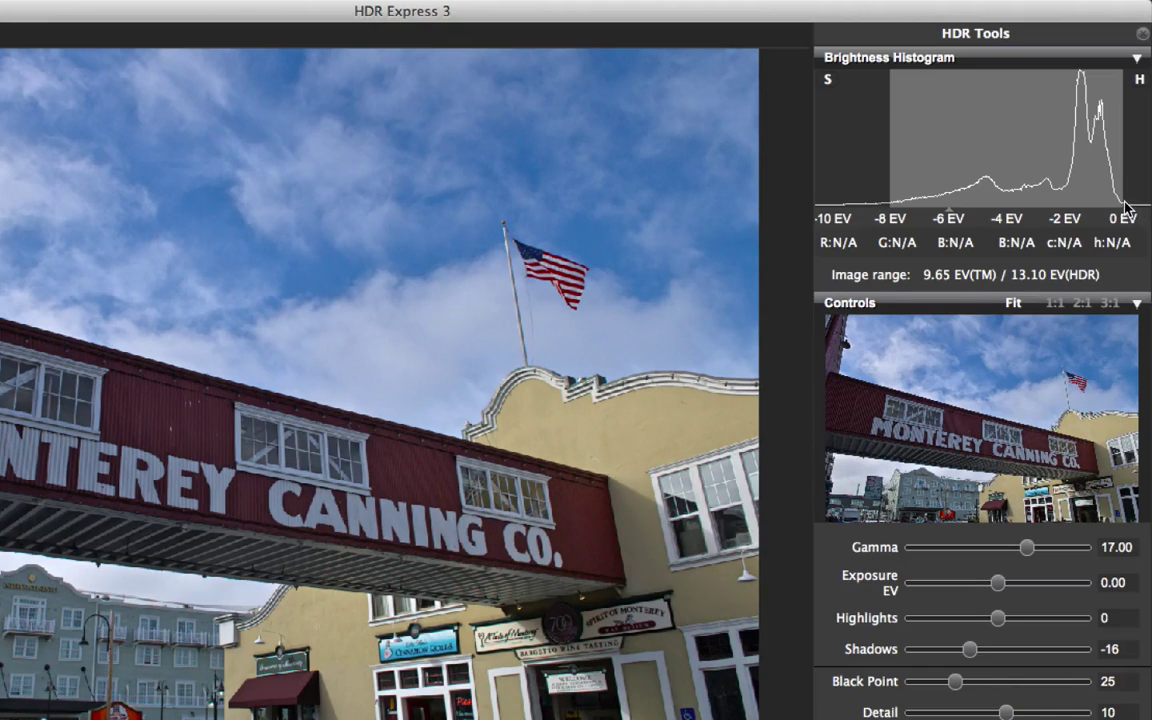
{"action": "left_click", "coordinate": [1141, 80]}
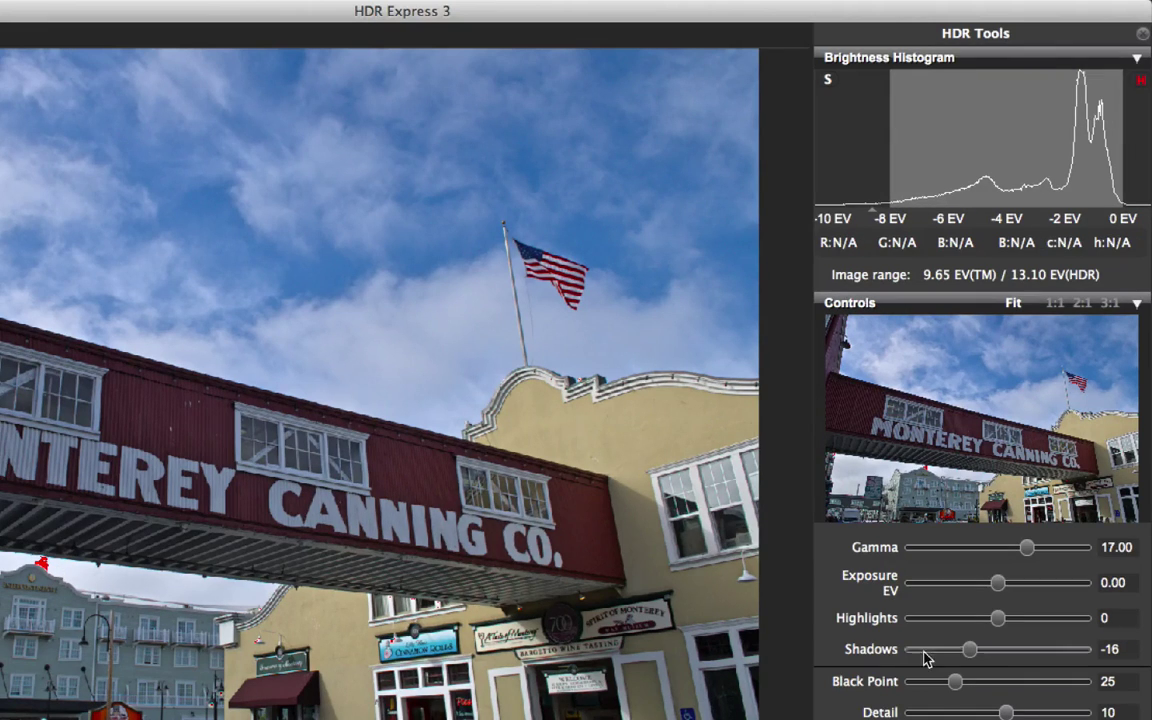
{"action": "left_click_drag", "start_coordinate": [998, 622], "coordinate": [990, 622]}
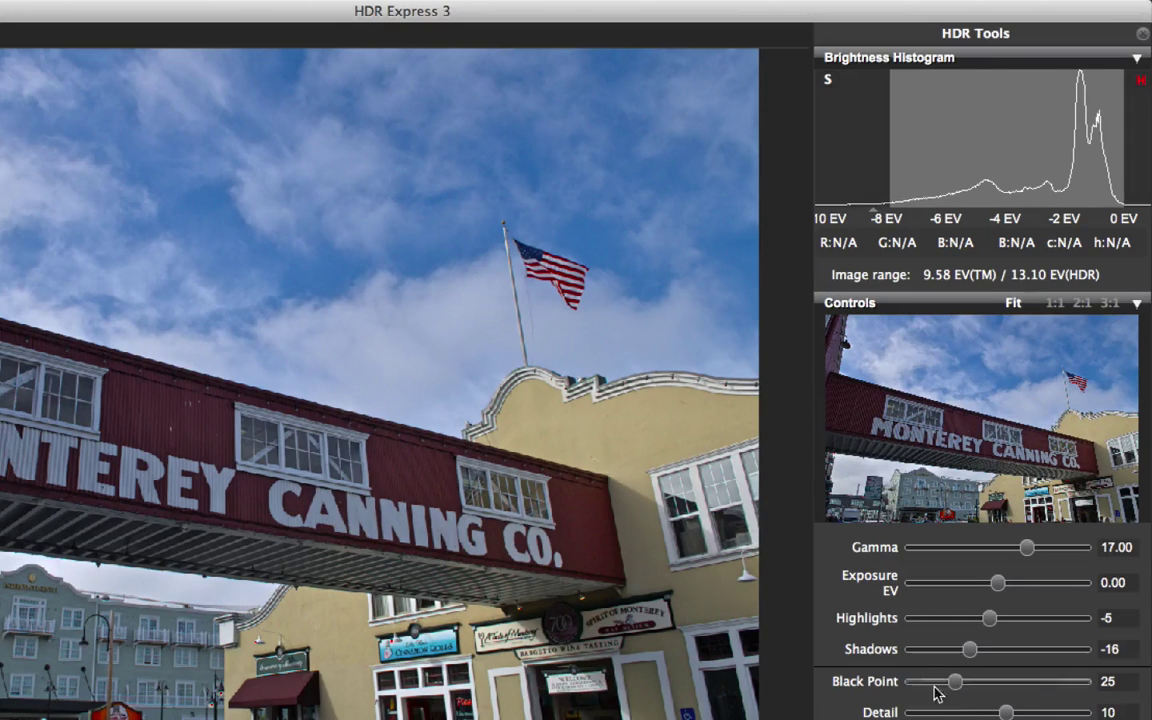
Try both low and high Black Point values on the image, and set the Black Point to 10.
{"action": "left_click_drag", "start_coordinate": [957, 684], "coordinate": [907, 685]}
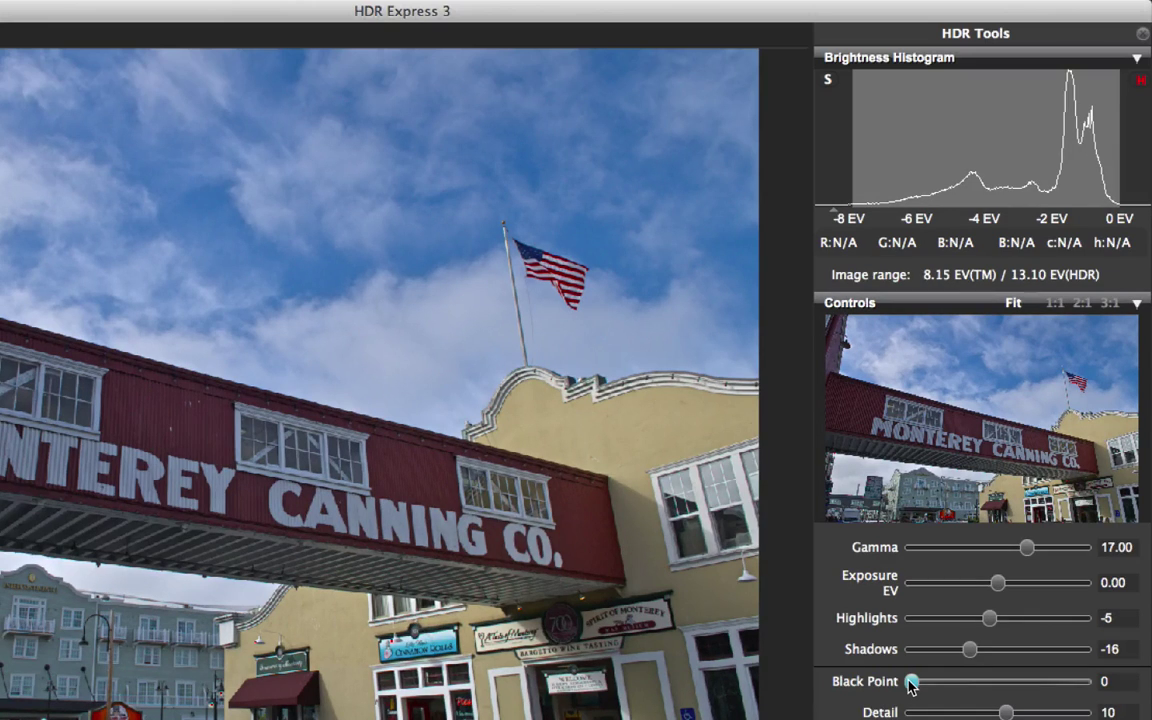
{"action": "left_click_drag", "start_coordinate": [910, 684], "coordinate": [1056, 686]}
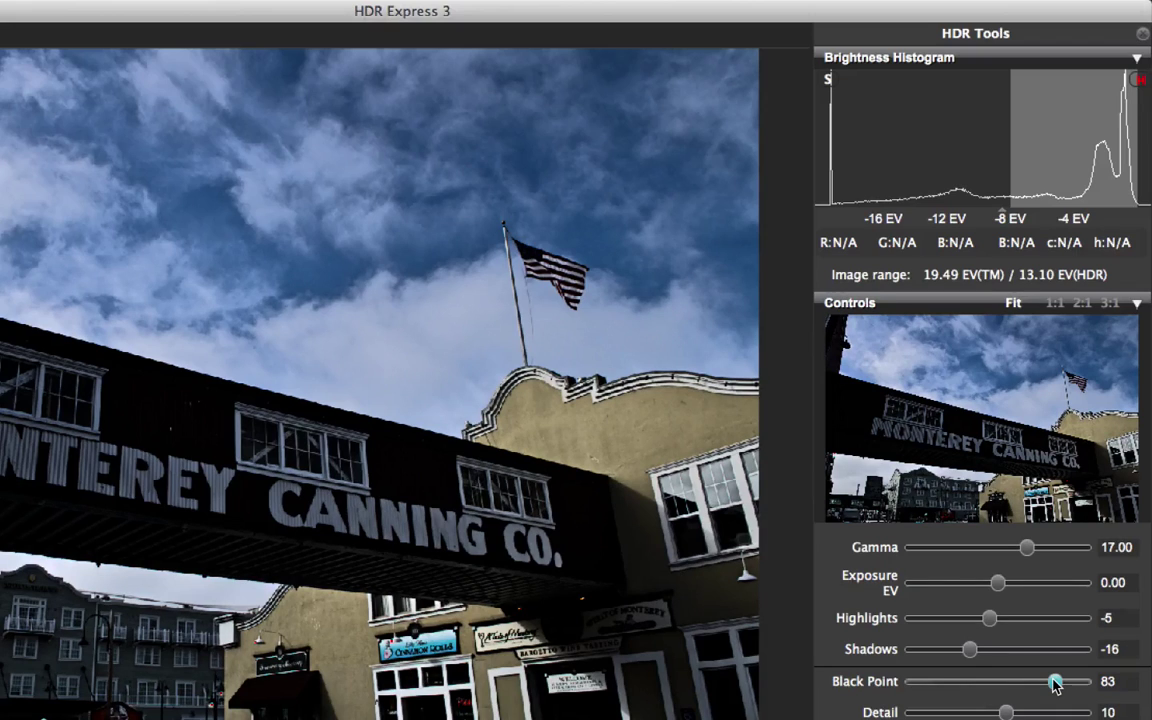
{"action": "left_click_drag", "start_coordinate": [1055, 683], "coordinate": [930, 684]}
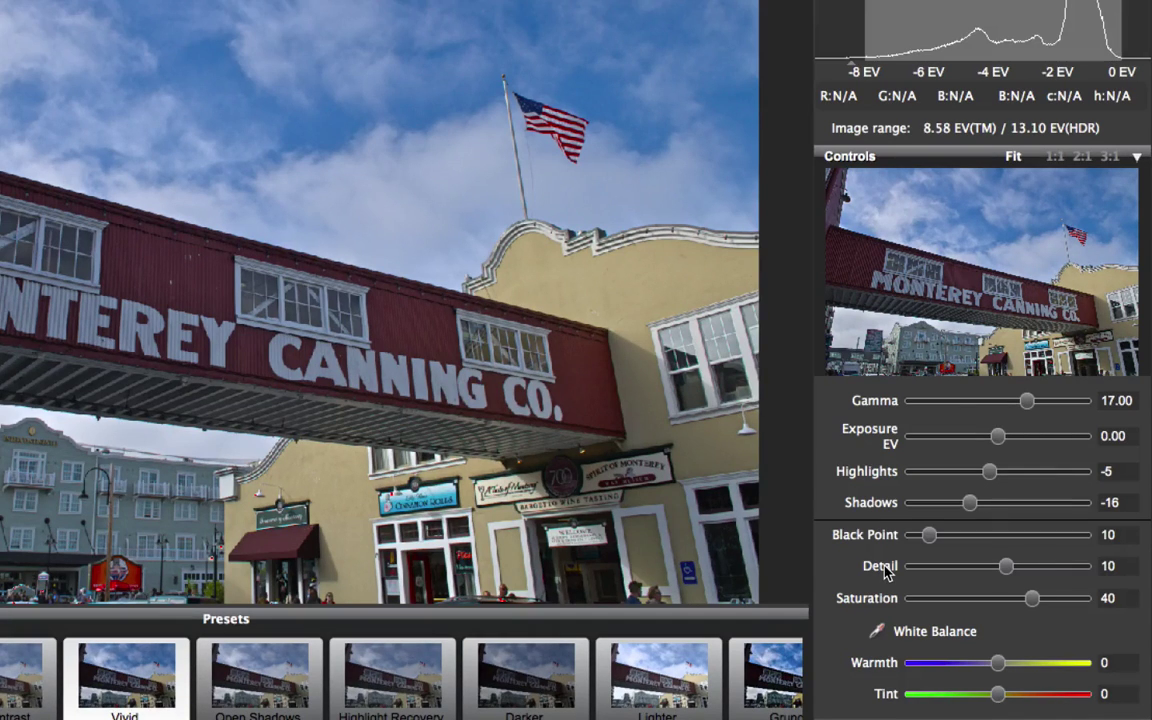
Compare Detail values on the sign lettering at 1:1 magnification, set Detail to 10, and return to the fitted view.
{"action": "double_click", "coordinate": [884, 568]}
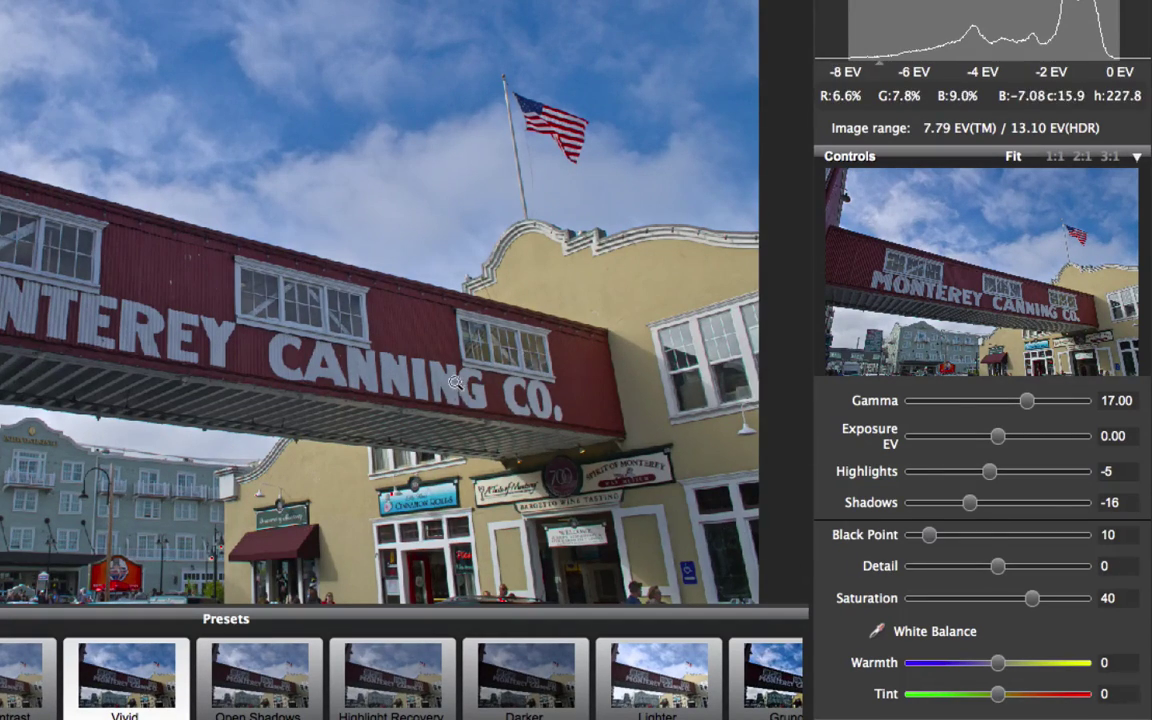
{"action": "left_click", "coordinate": [478, 320]}
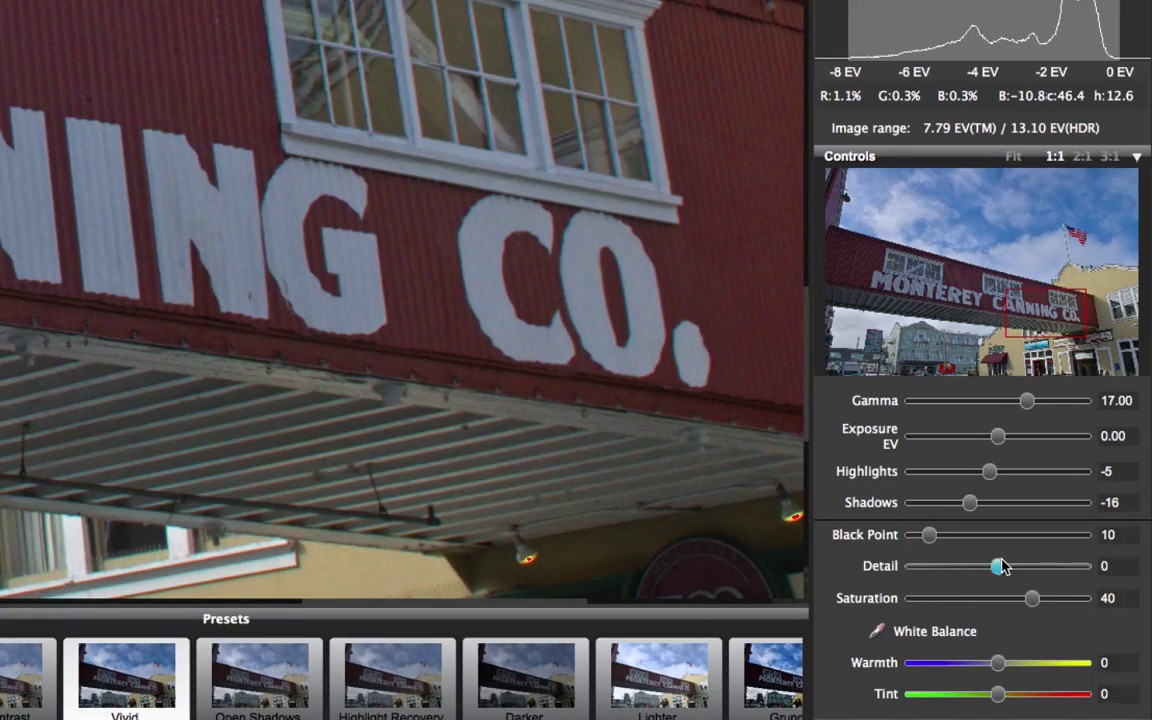
{"action": "left_click_drag", "start_coordinate": [1001, 566], "coordinate": [1020, 568]}
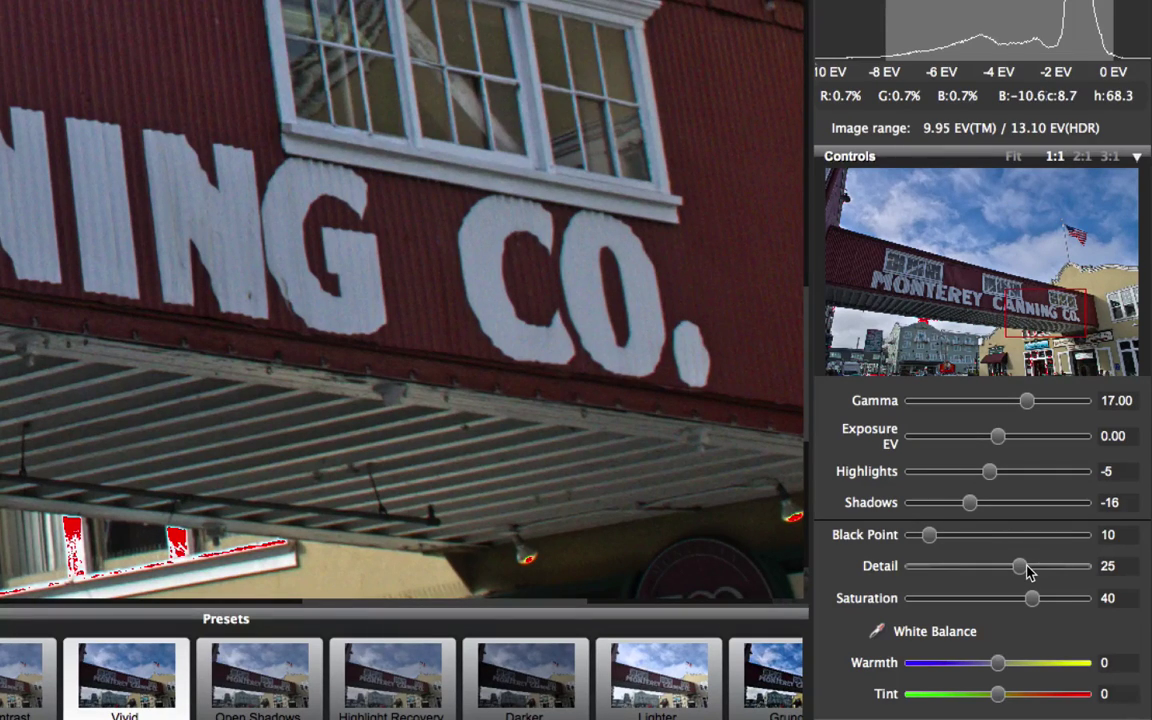
{"action": "left_click_drag", "start_coordinate": [1026, 568], "coordinate": [1013, 568]}
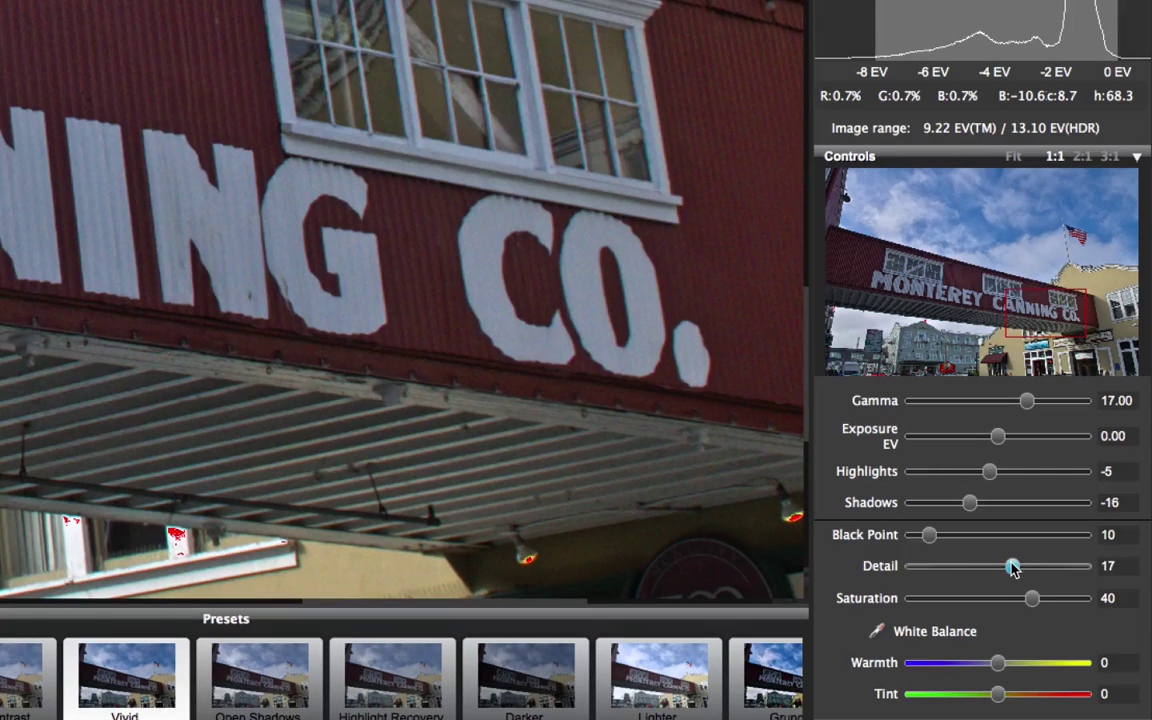
{"action": "left_click_drag", "start_coordinate": [1013, 567], "coordinate": [1006, 567]}
{"action": "left_click", "coordinate": [561, 245]}
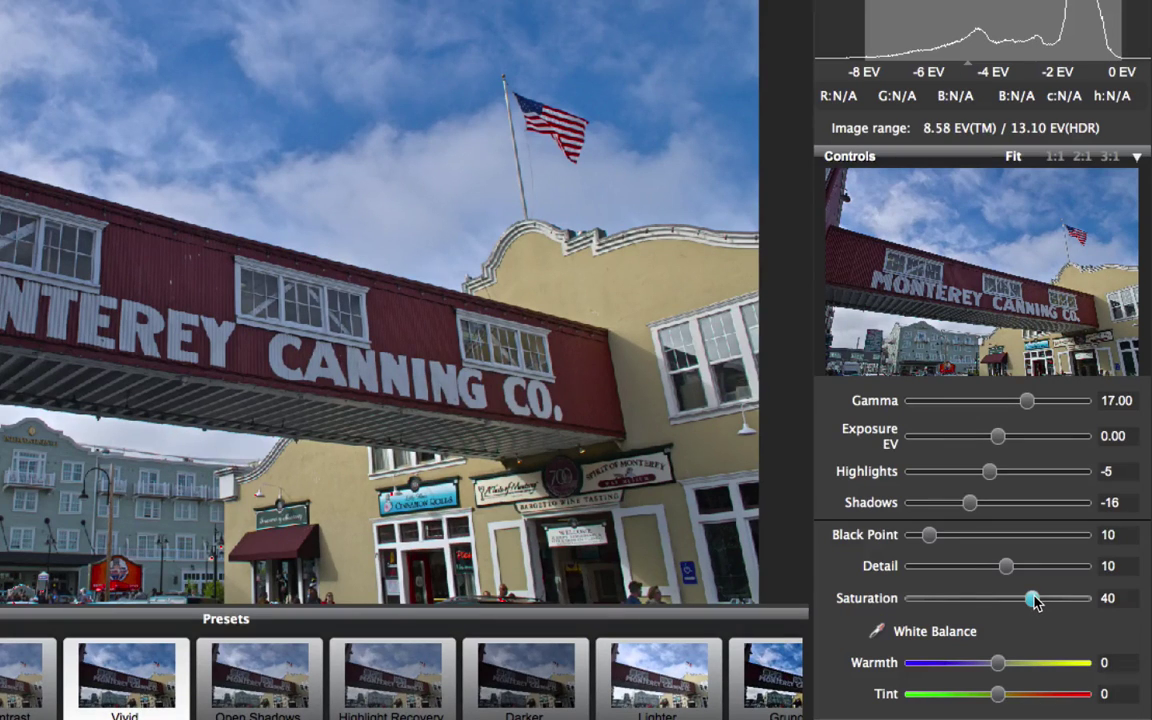
Preview the image in black and white, set the Saturation to 33, and set both Warmth and Tint to 1.
{"action": "left_click_drag", "start_coordinate": [1034, 600], "coordinate": [850, 600]}
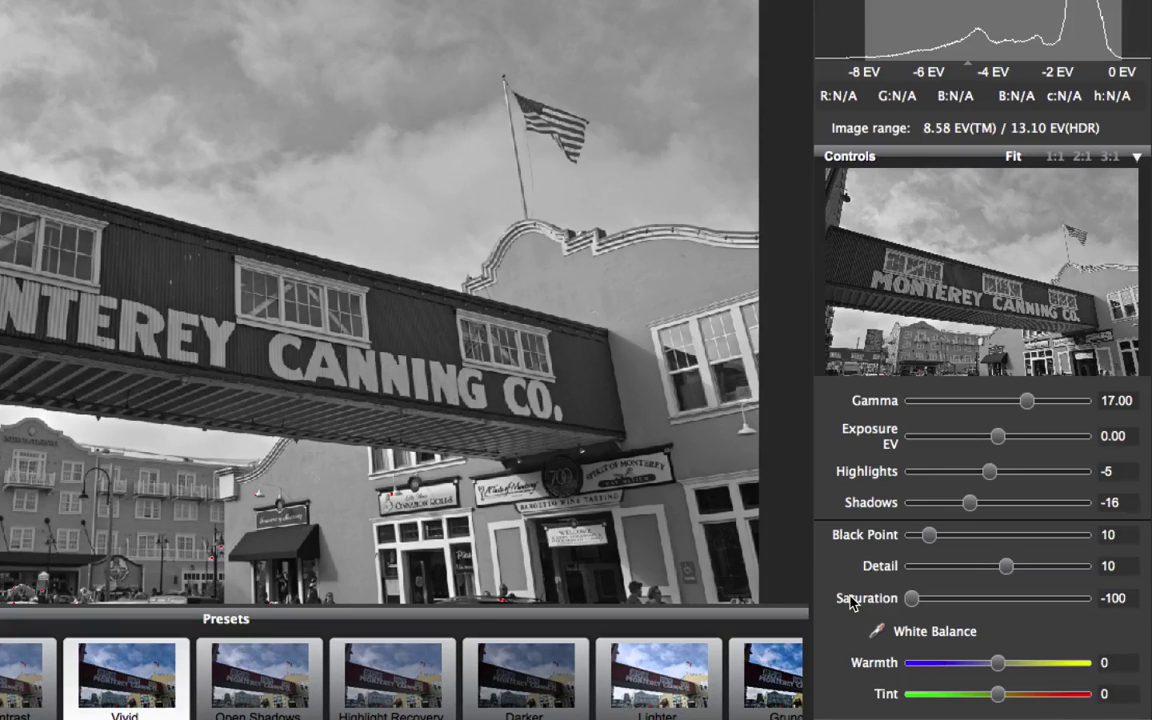
{"action": "left_click_drag", "start_coordinate": [911, 598], "coordinate": [1025, 598]}
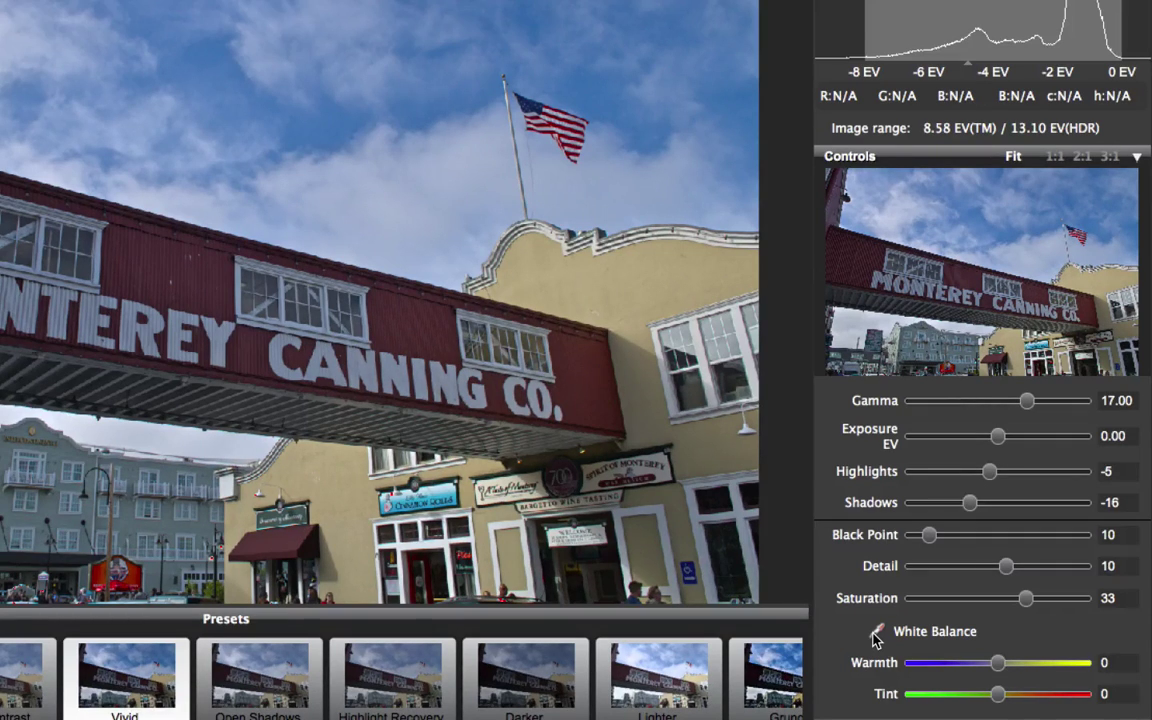
{"action": "left_click_drag", "start_coordinate": [998, 663], "coordinate": [1022, 671]}
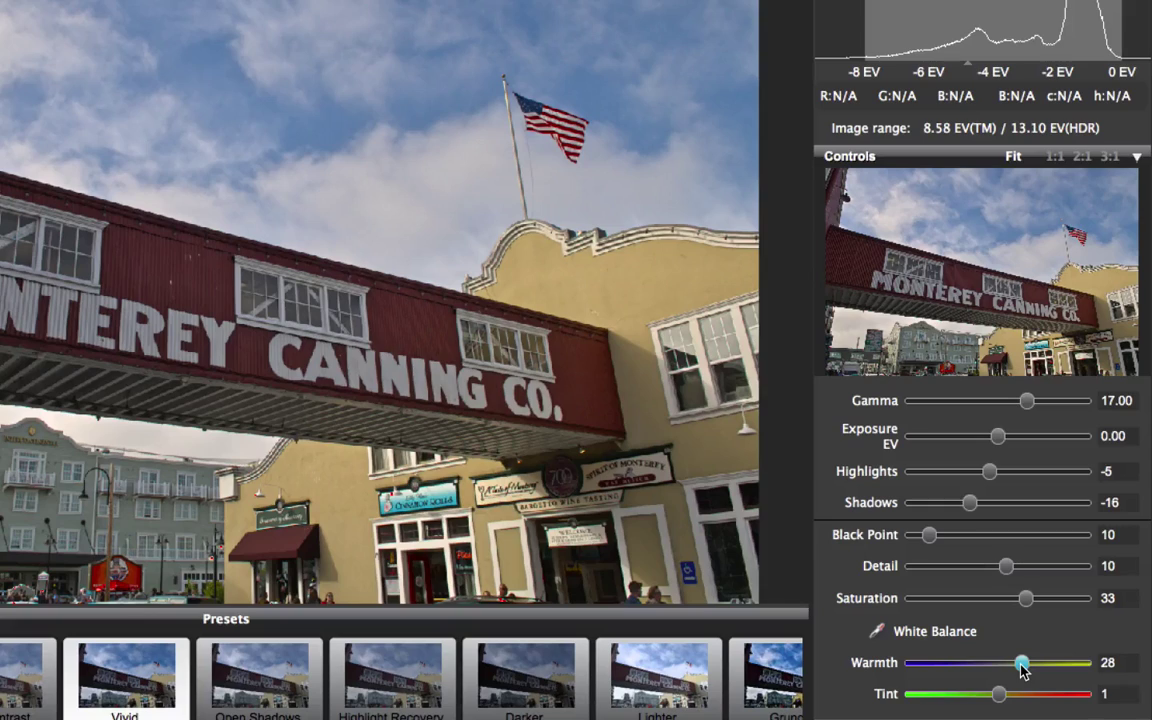
{"action": "left_click_drag", "start_coordinate": [1022, 671], "coordinate": [999, 671]}
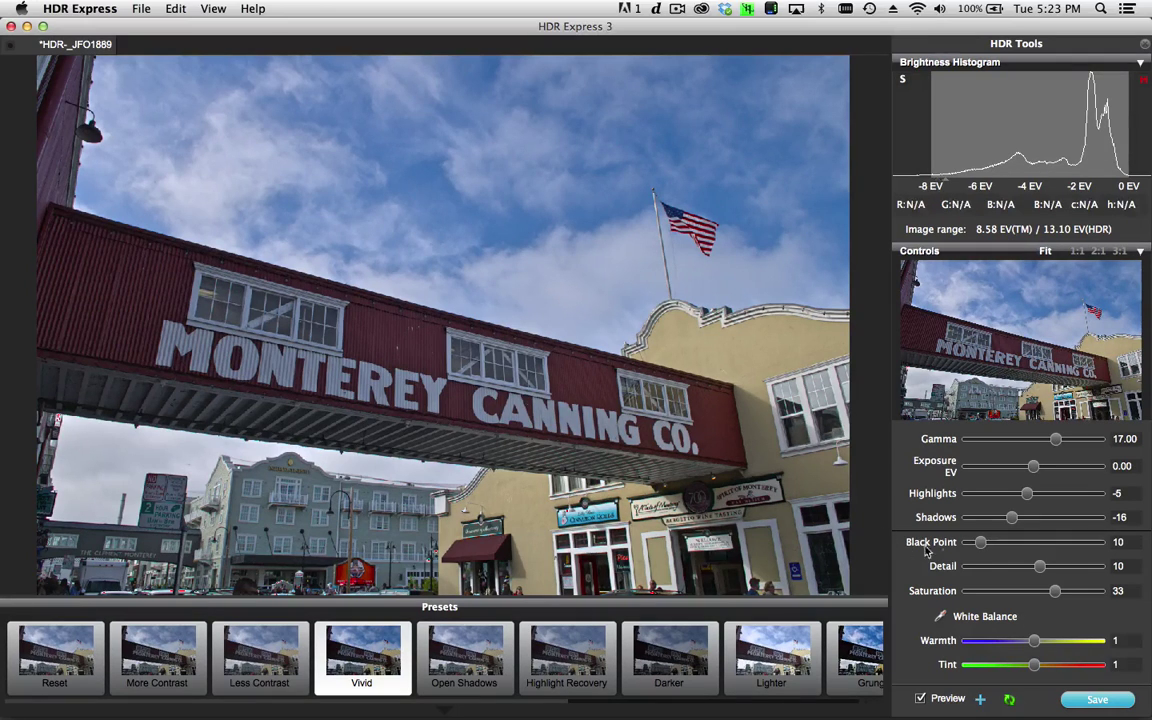
Save the current adjustments as a preset named Monterey that includes all Tone Mapping, Styles and White Balance settings.
{"action": "left_click", "coordinate": [981, 703]}
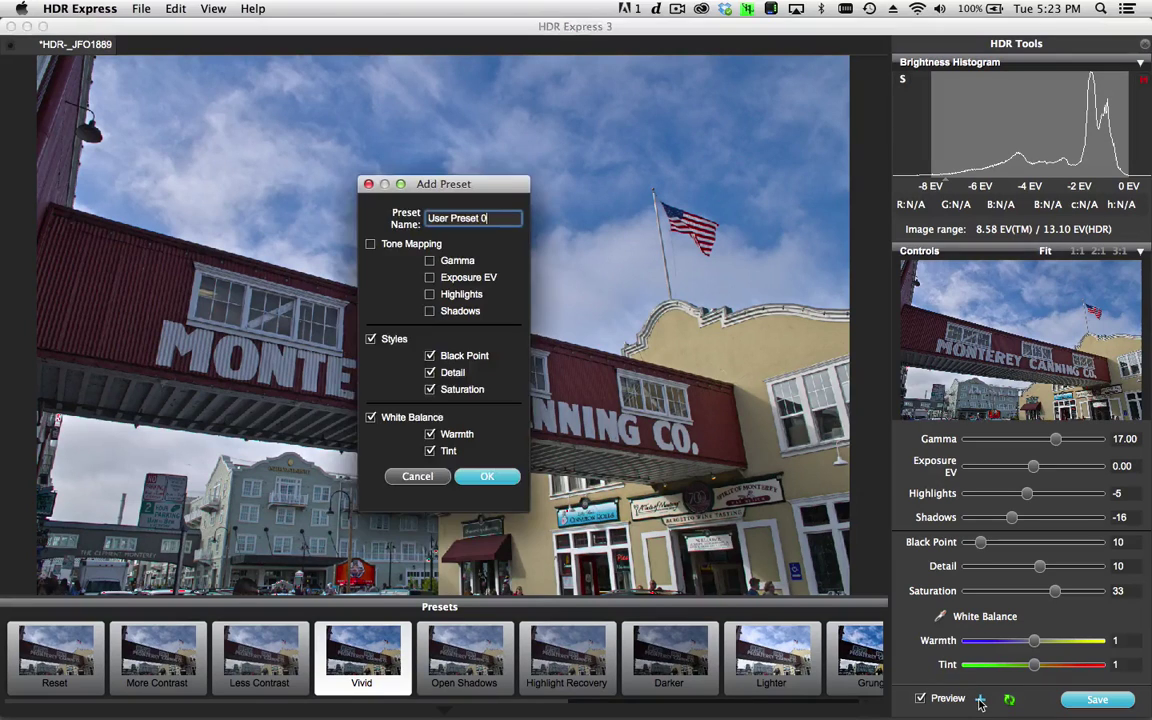
{"action": "left_click", "coordinate": [372, 245]}
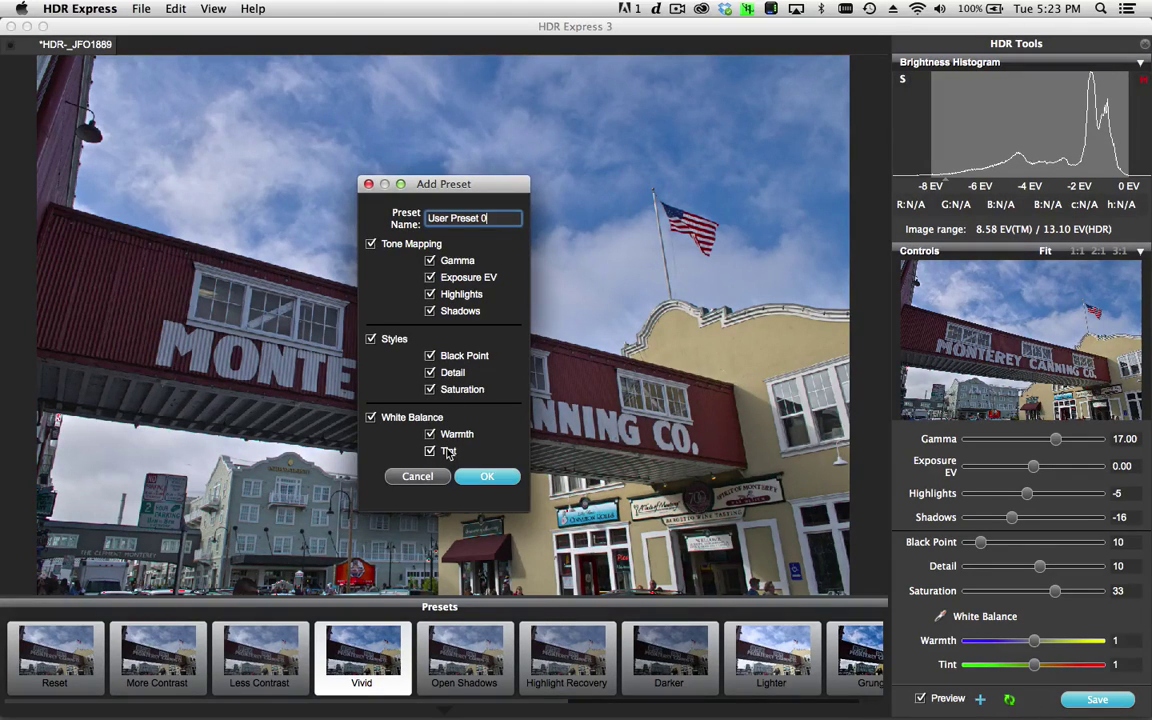
{"action": "key", "text": "BackSpace"}
{"action": "key", "text": "BackSpace"}
{"action": "key", "text": "BackSpace"}
{"action": "key", "text": "BackSpace"}
{"action": "key", "text": "BackSpace"}
{"action": "key", "text": "BackSpace"}
{"action": "key", "text": "BackSpace"}
{"action": "key", "text": "BackSpace"}
{"action": "key", "text": "BackSpace"}
{"action": "key", "text": "BackSpace"}
{"action": "key", "text": "BackSpace"}
{"action": "key", "text": "BackSpace"}
{"action": "key", "text": "BackSpace"}
{"action": "type", "text": "Monterey"}
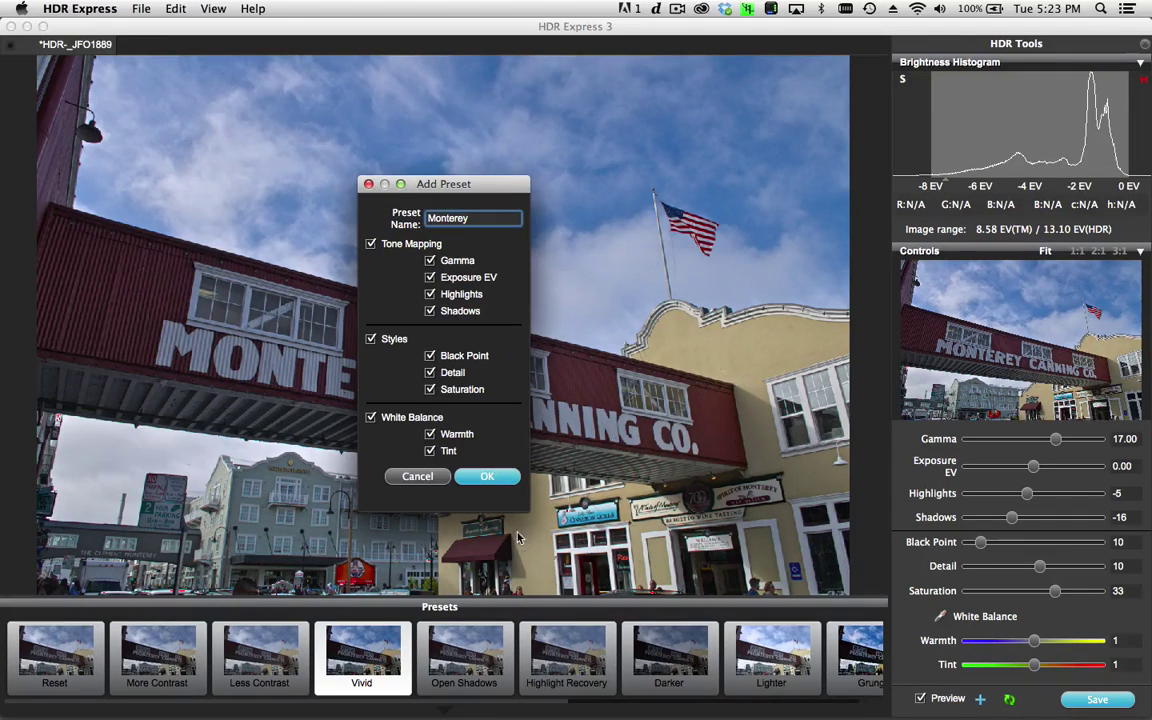
{"action": "left_click", "coordinate": [488, 477]}
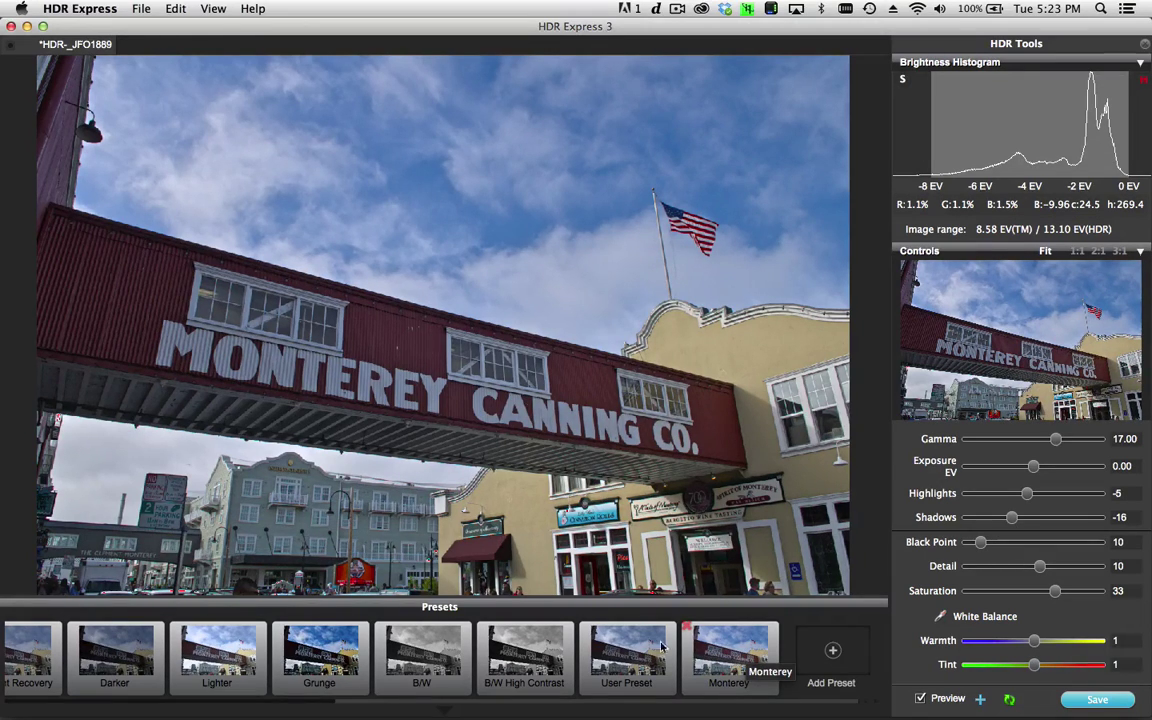
Reset the image adjustments with the Reset preset and apply the Monterey preset.
{"action": "scroll", "coordinate": [458, 704], "scroll_direction": "left", "scroll_amount": 10}
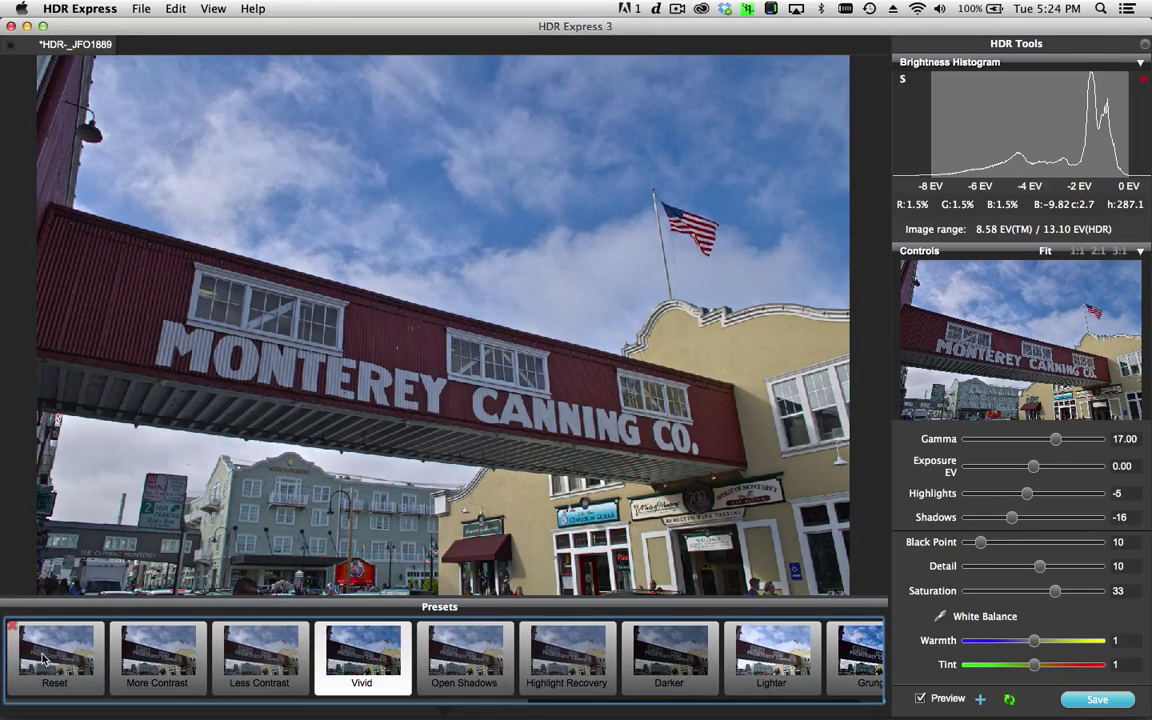
{"action": "left_click", "coordinate": [43, 657]}
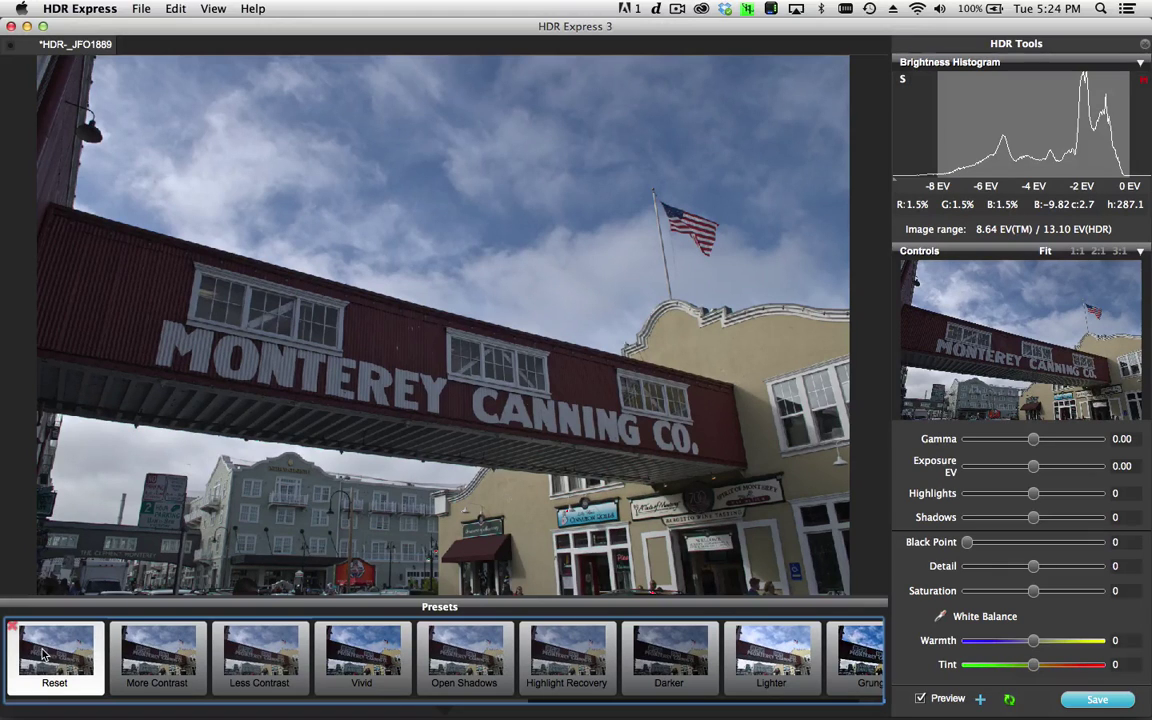
{"action": "scroll", "coordinate": [309, 684], "scroll_direction": "right", "scroll_amount": 5}
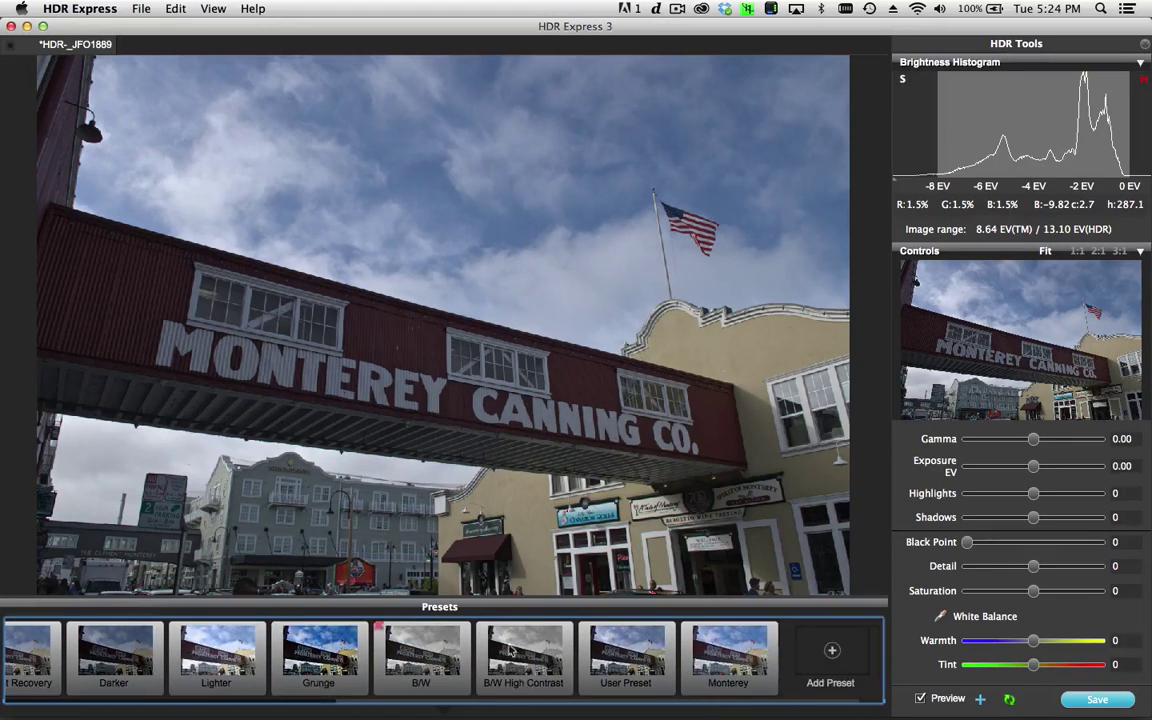
{"action": "left_click", "coordinate": [727, 655]}
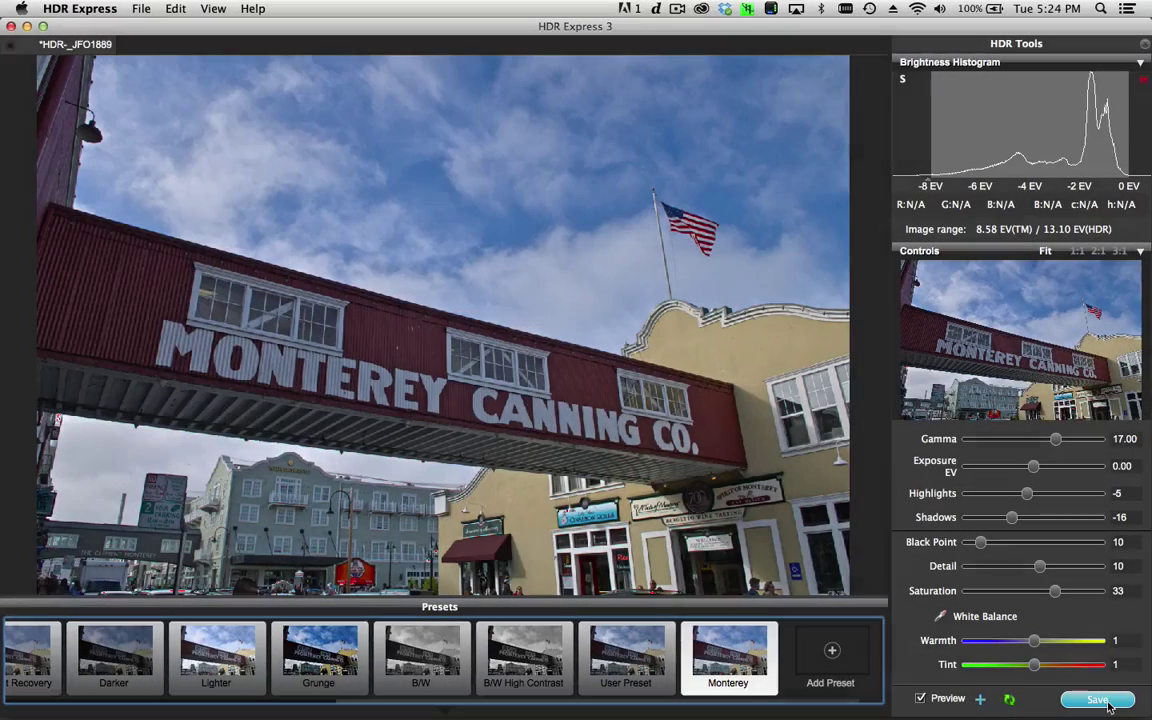
Save the image to the Desktop as HDR-_JFO1889.tif in the TIFF 8/16 bpc format.
{"action": "left_click", "coordinate": [1105, 703]}
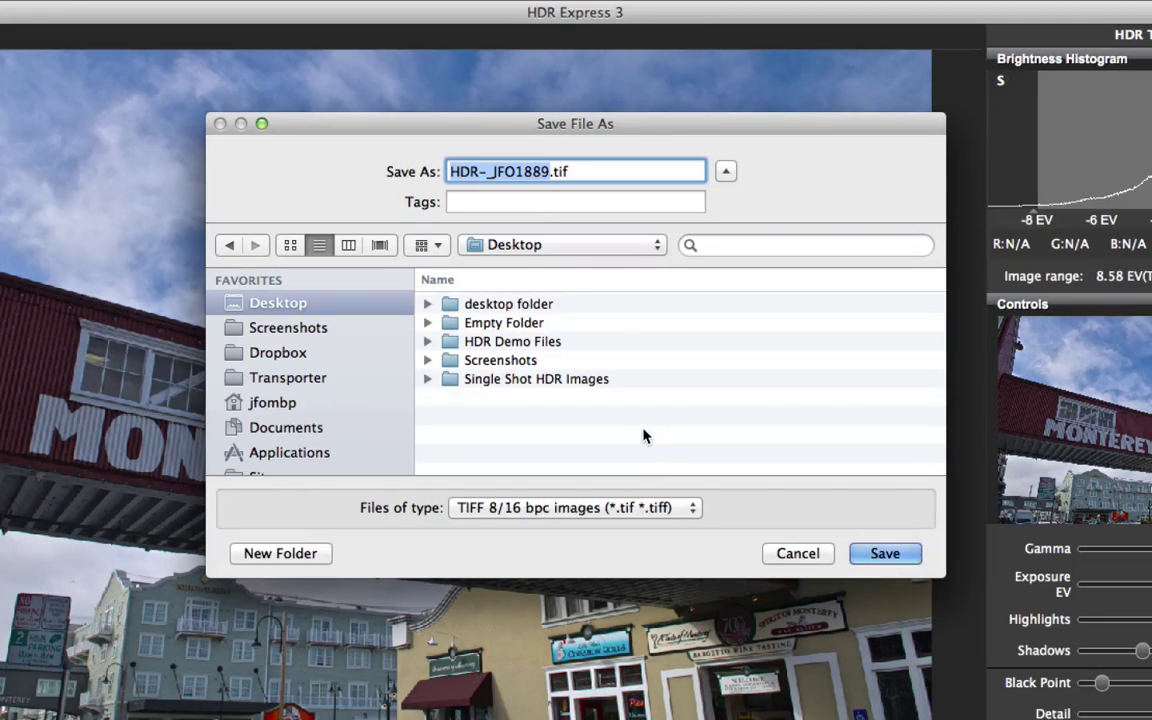
{"action": "left_click", "coordinate": [687, 510]}
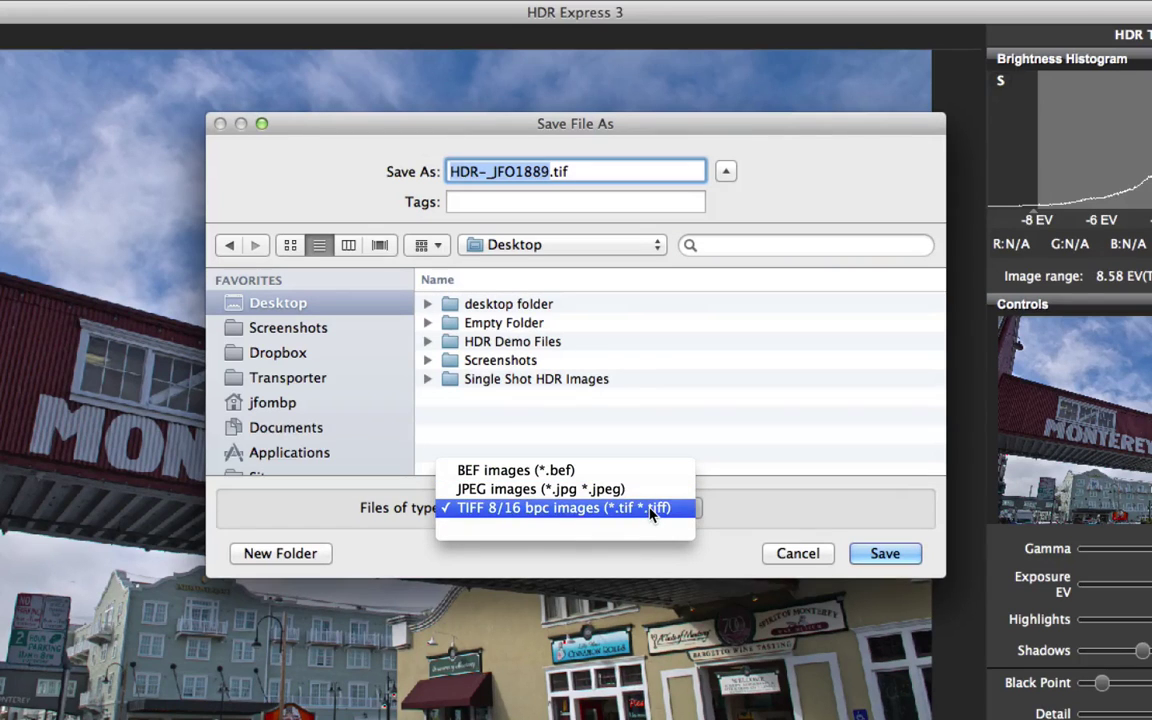
{"action": "left_click", "coordinate": [652, 508]}
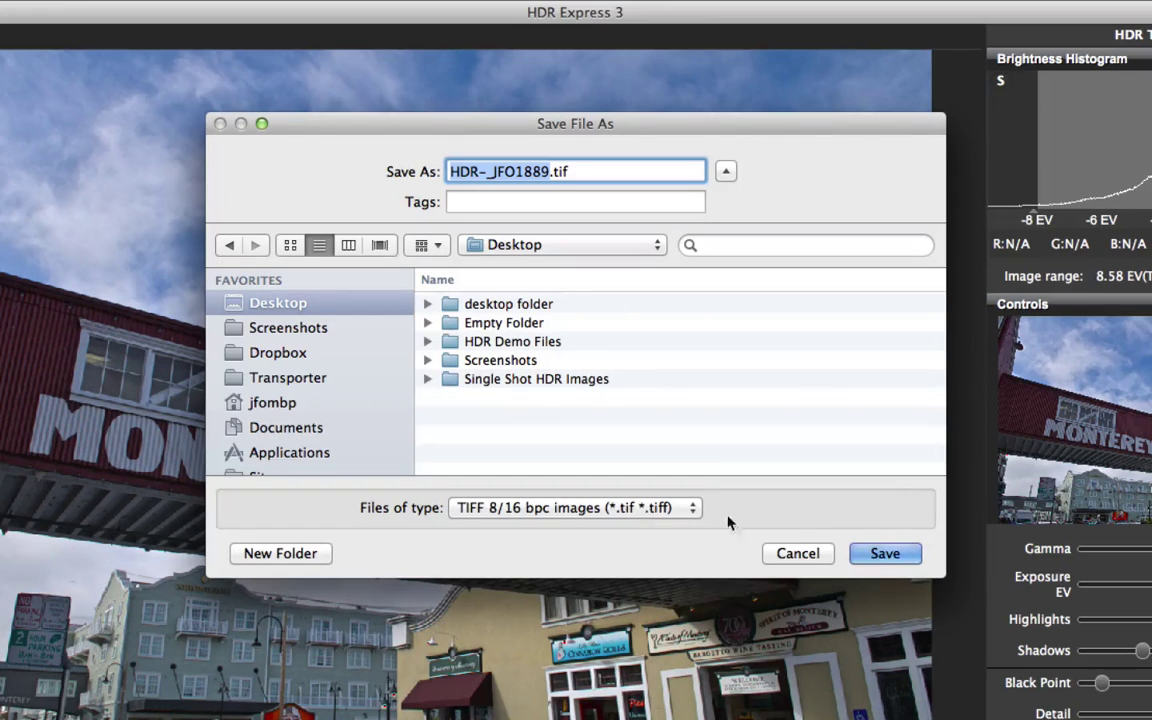
{"action": "left_click", "coordinate": [883, 554]}
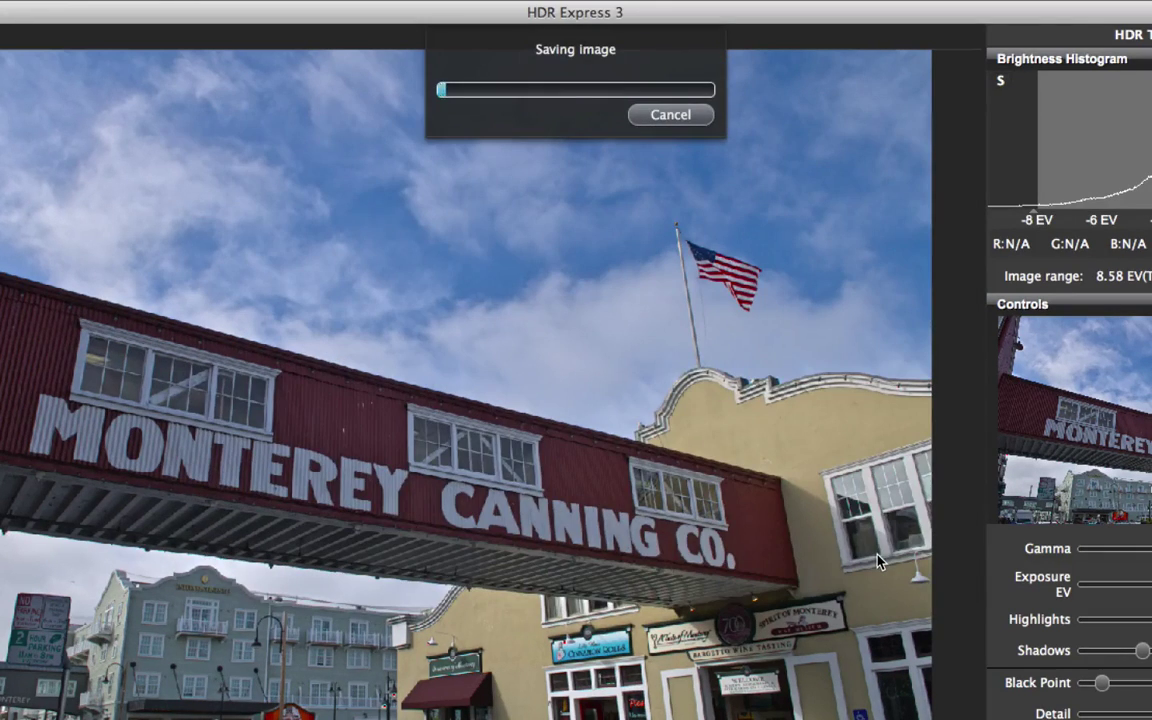
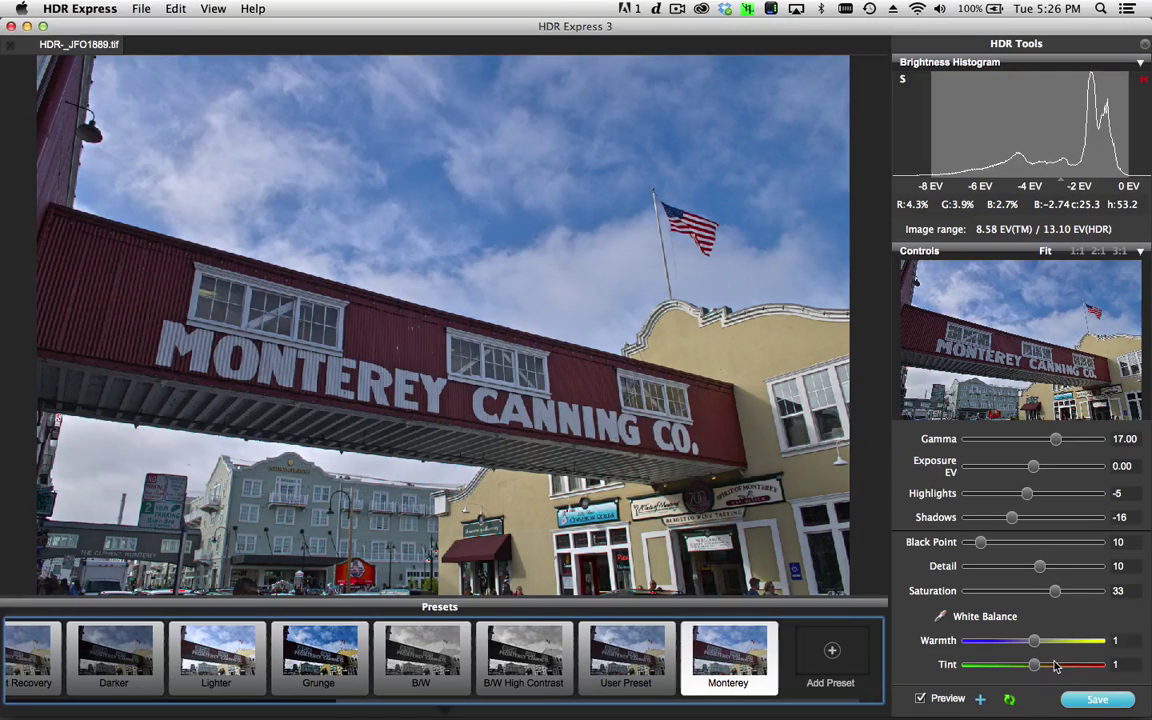
Review the file formats offered for saving the image, and leave the save dialog without saving.
{"action": "left_click", "coordinate": [1096, 699]}
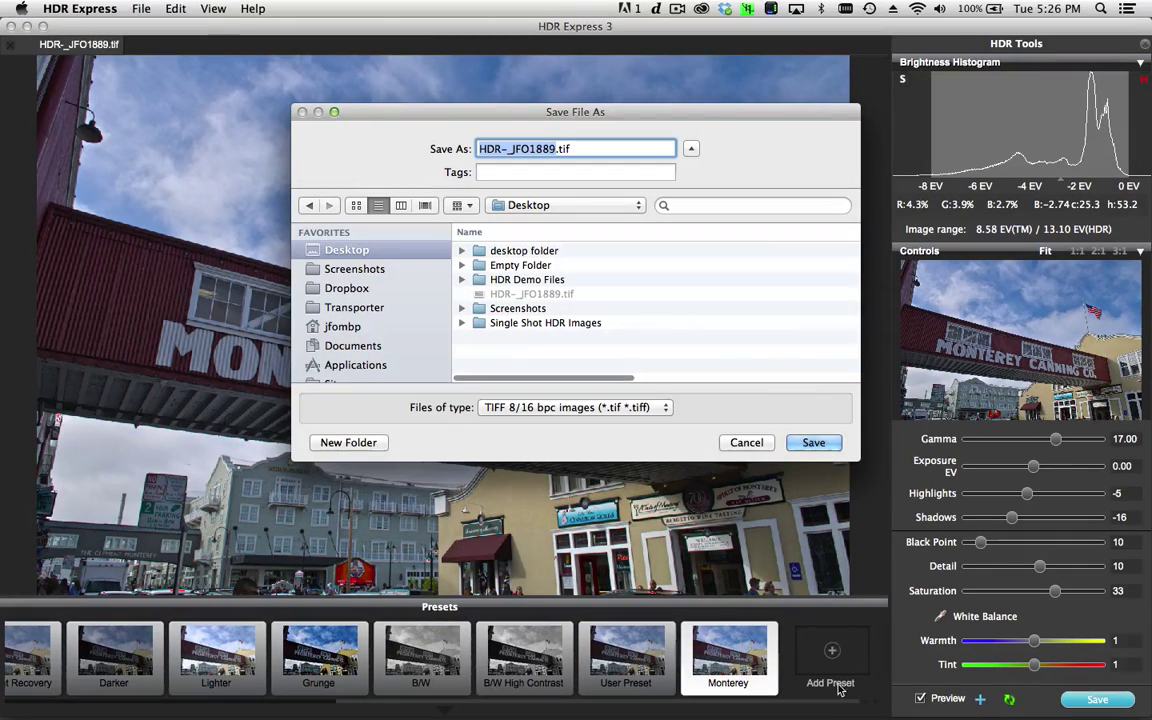
{"action": "left_click", "coordinate": [660, 408]}
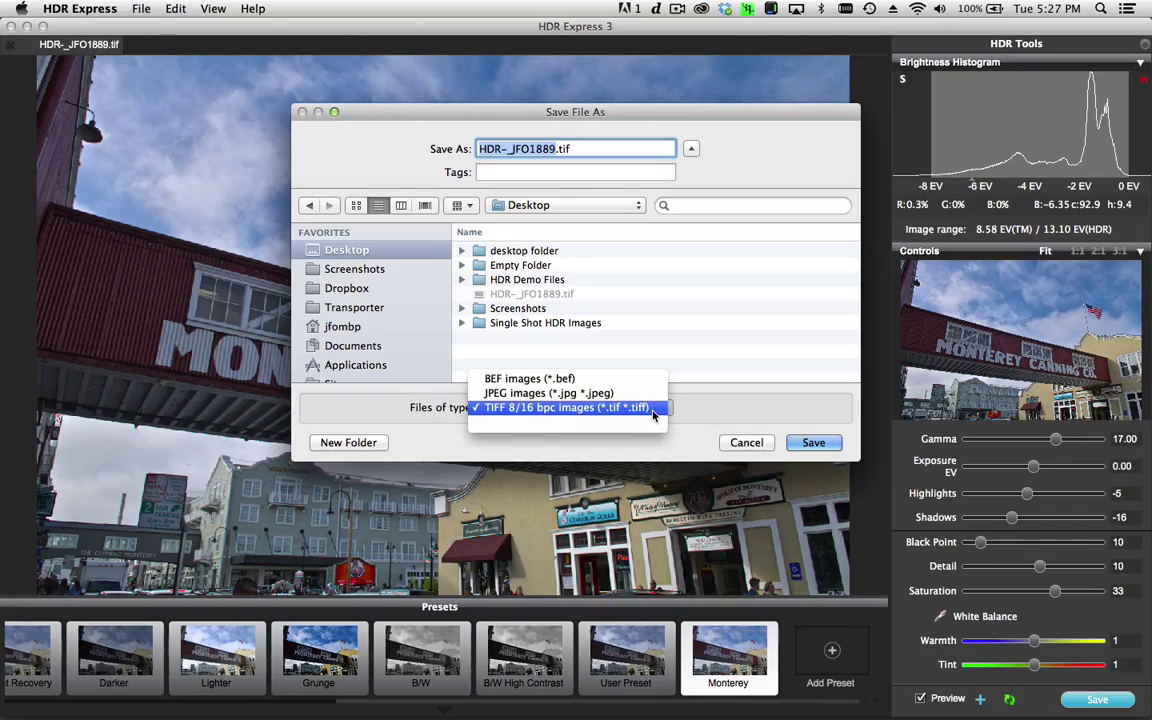
{"action": "left_click", "coordinate": [539, 428]}
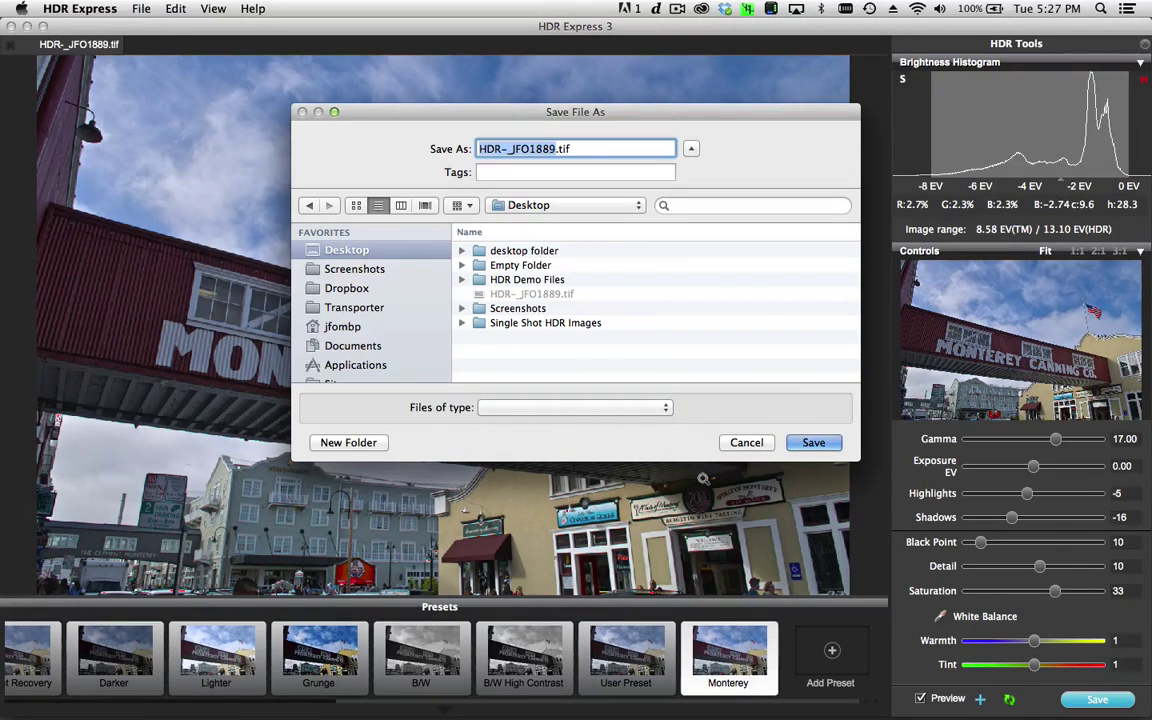
{"action": "left_click", "coordinate": [748, 443]}
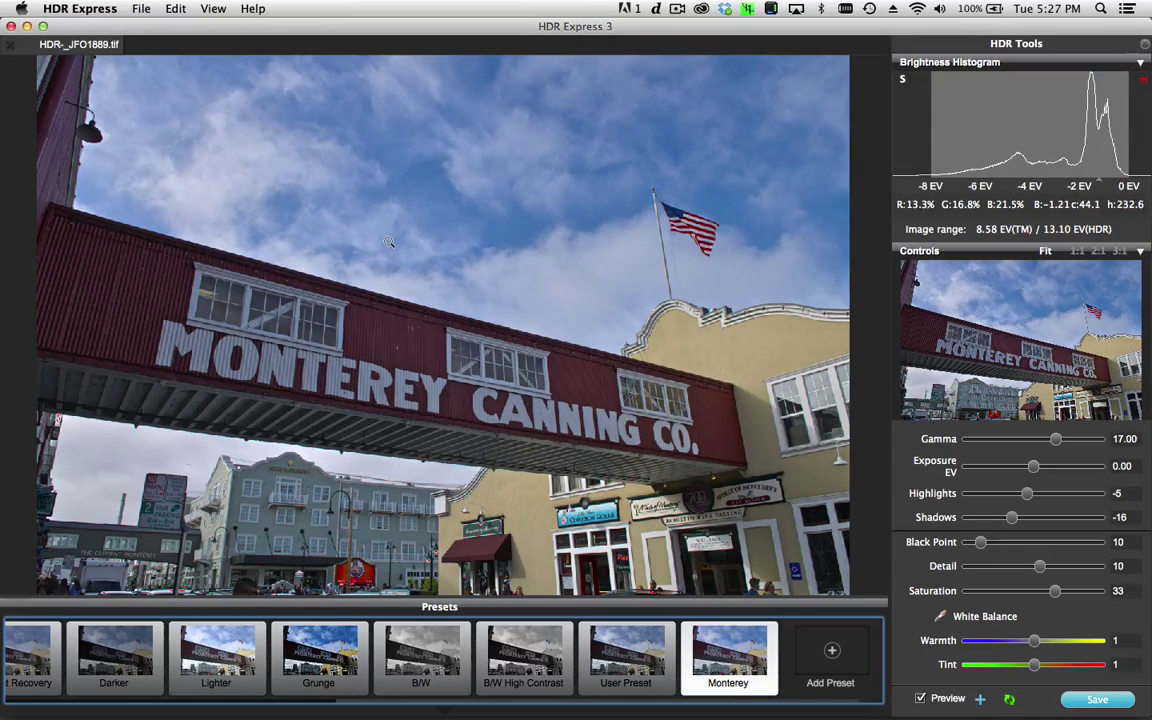
Review the TIFF export preferences, including the choices for the embedded ICC profile.
{"action": "left_click", "coordinate": [89, 7]}
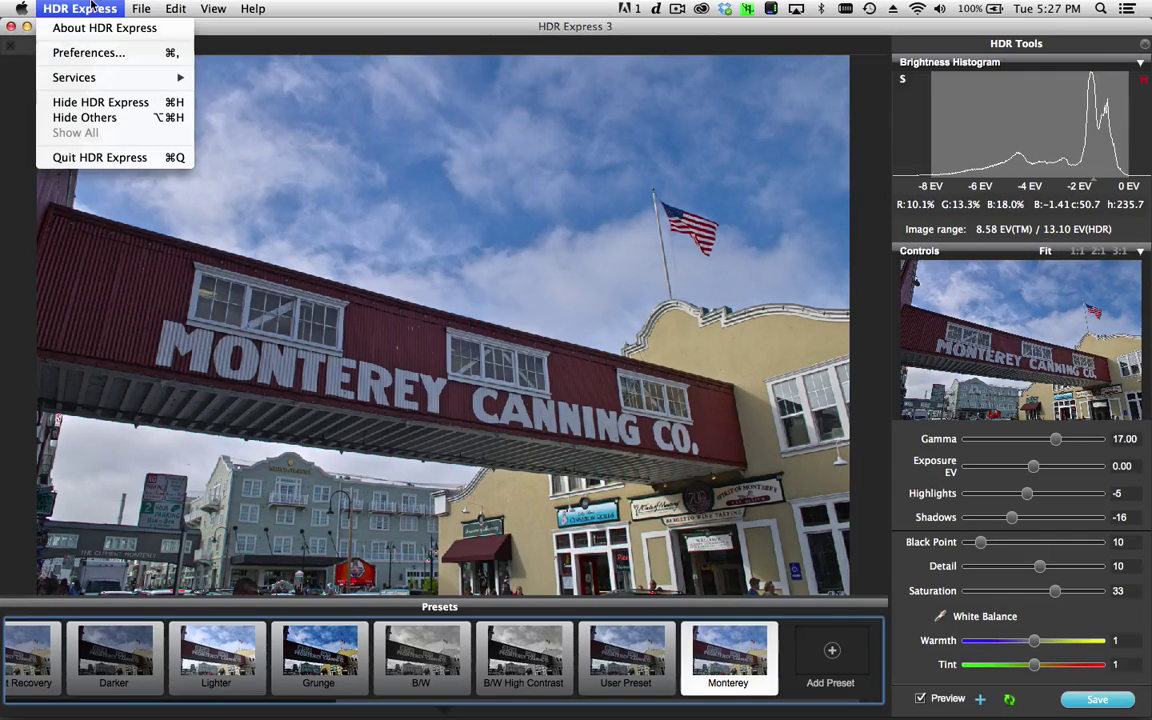
{"action": "left_click", "coordinate": [92, 54]}
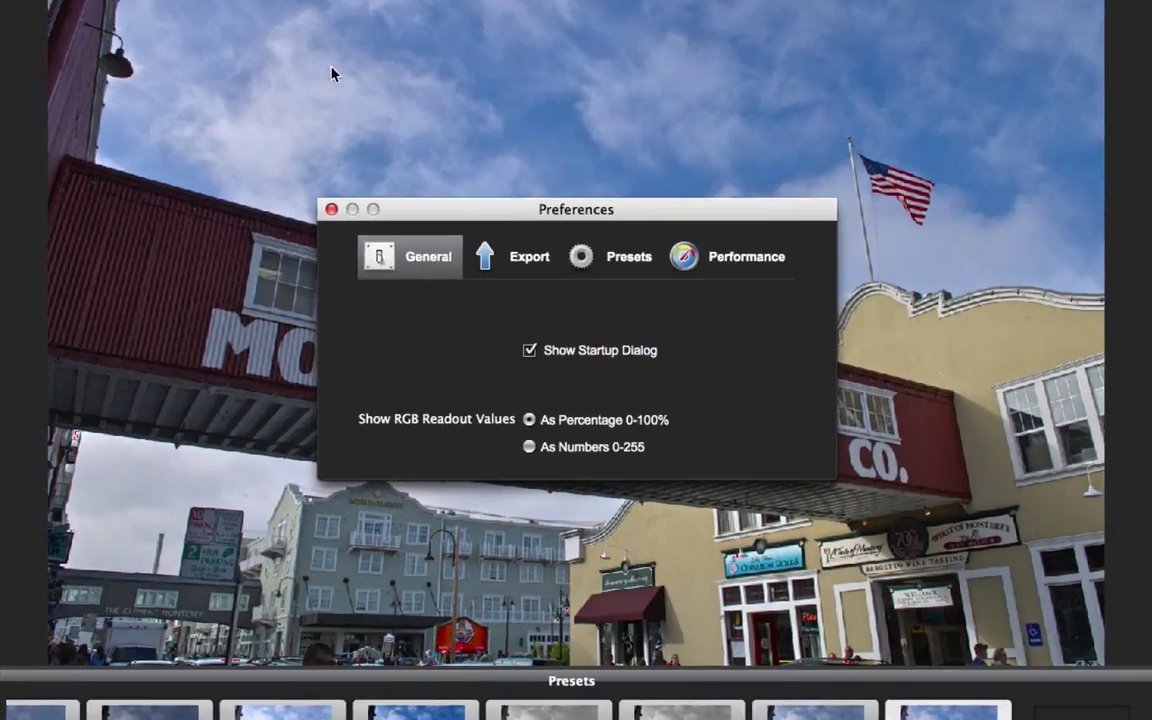
{"action": "left_click", "coordinate": [525, 258]}
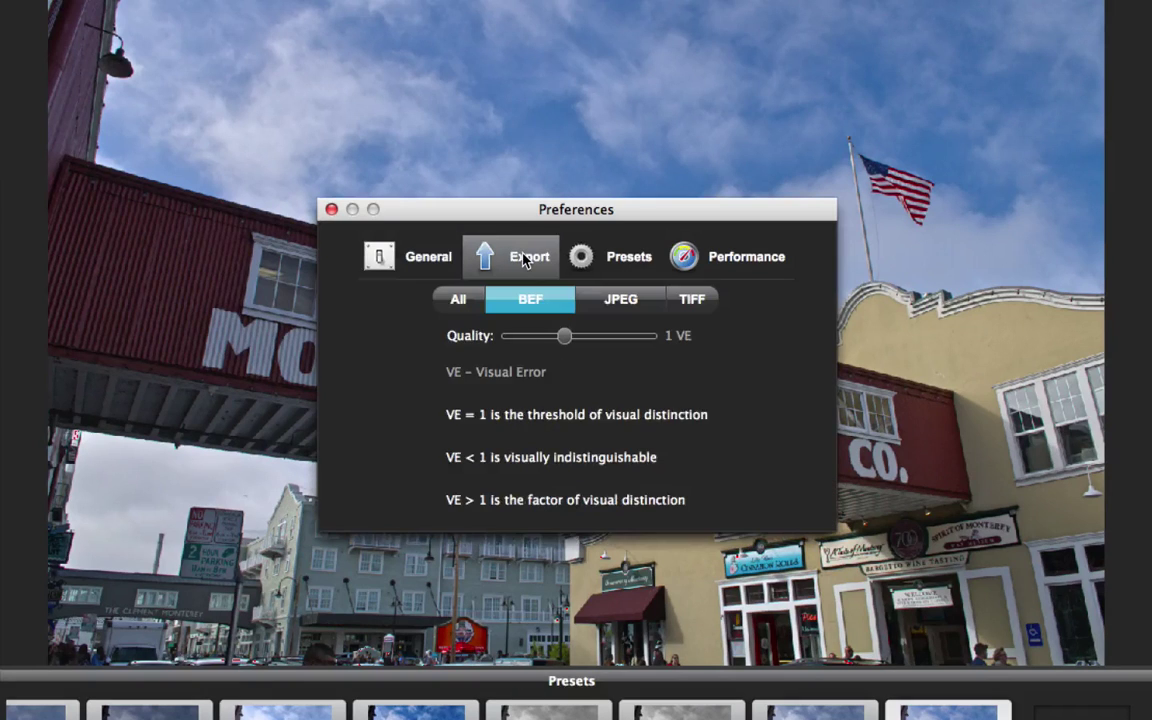
{"action": "left_click", "coordinate": [701, 302]}
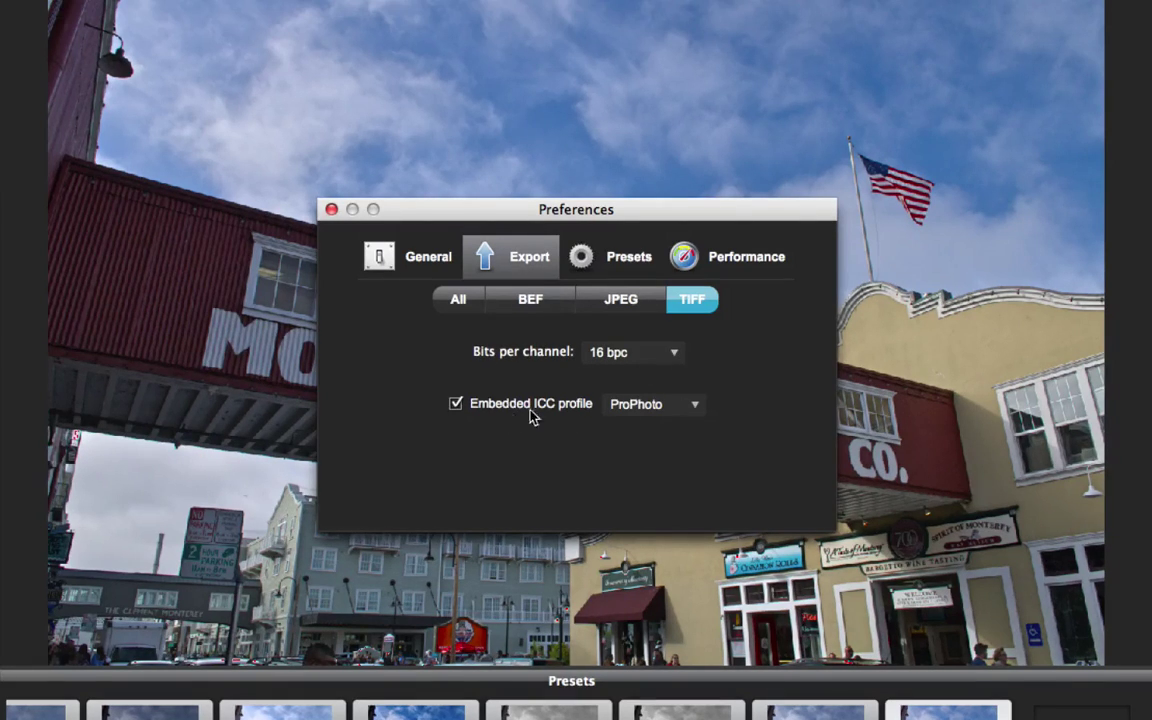
{"action": "left_click", "coordinate": [694, 416]}
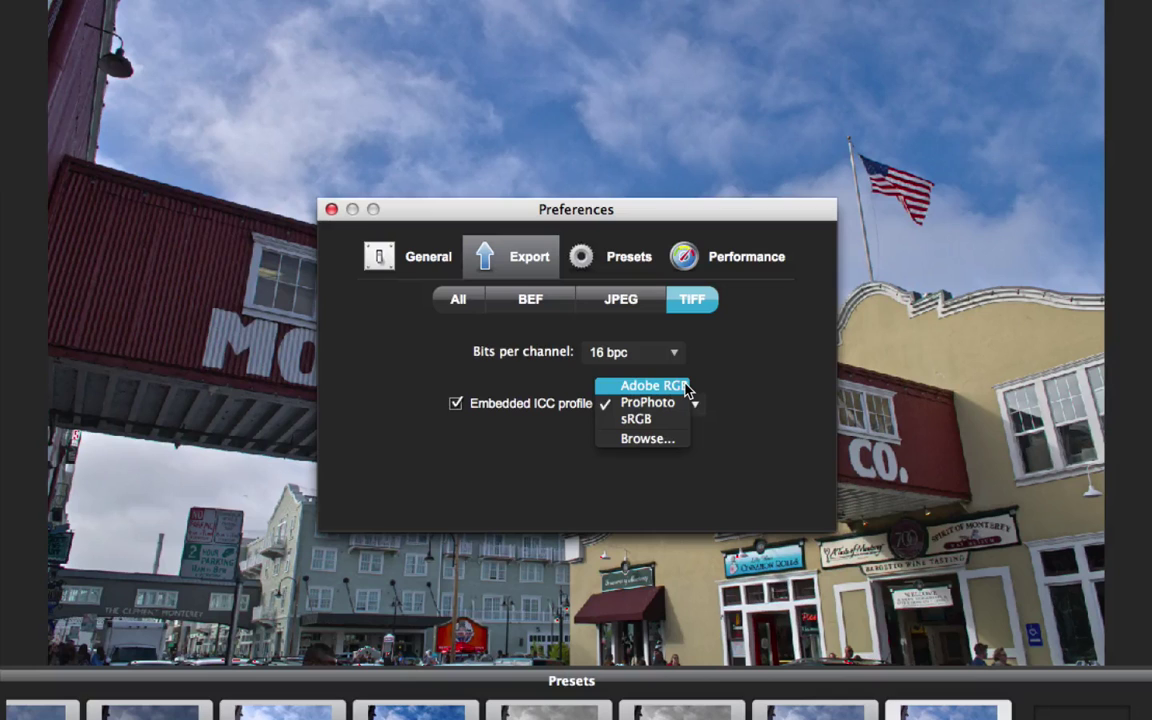
{"action": "left_click", "coordinate": [753, 350]}
Review the JPEG export preferences and their embedded ICC profile choices, and close the preferences.
{"action": "left_click", "coordinate": [620, 299]}
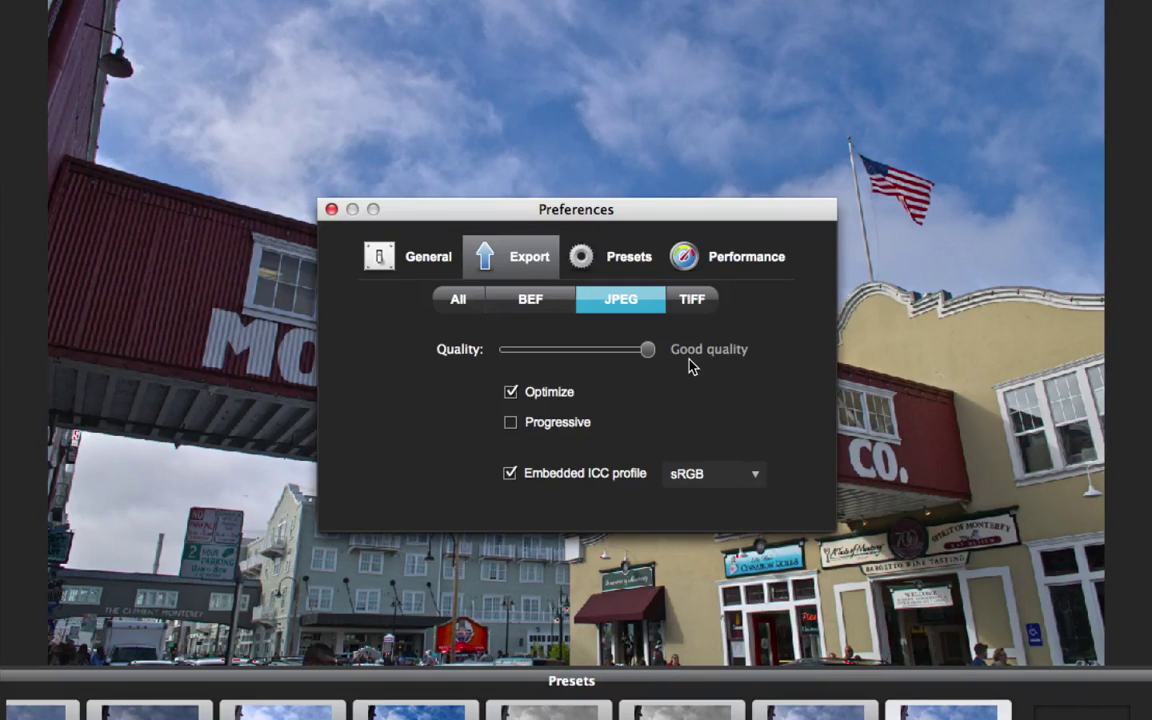
{"action": "left_click", "coordinate": [753, 476]}
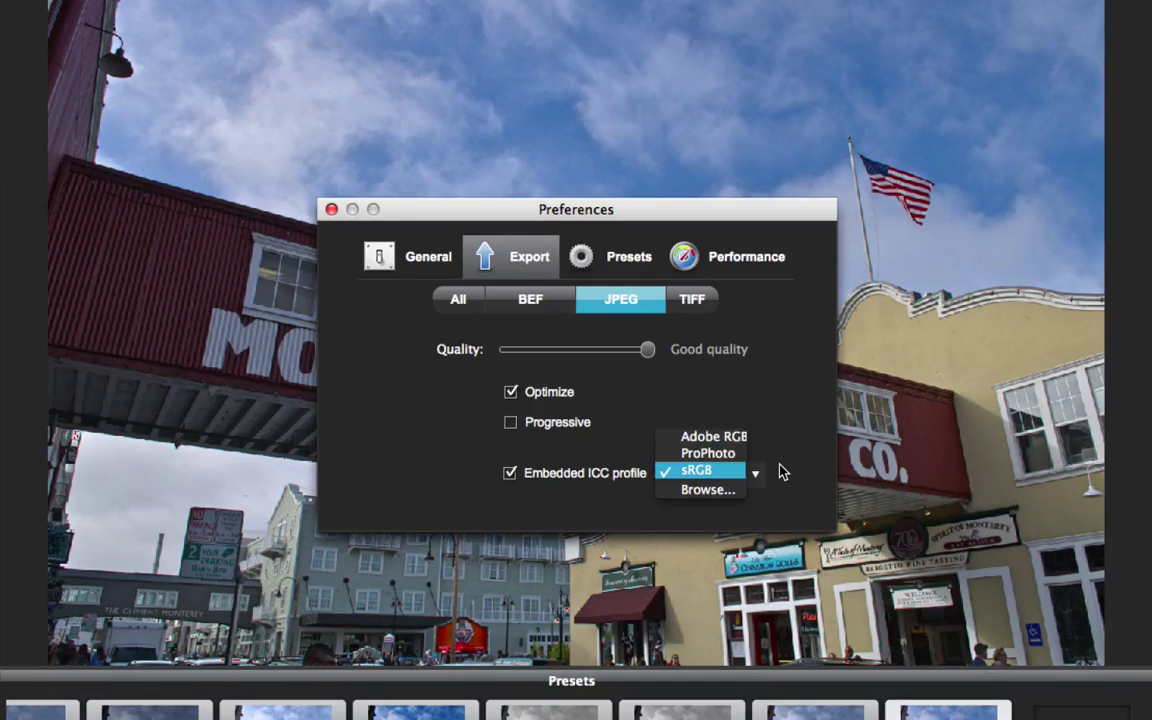
{"action": "left_click", "coordinate": [782, 472]}
{"action": "key", "text": "super+w"}
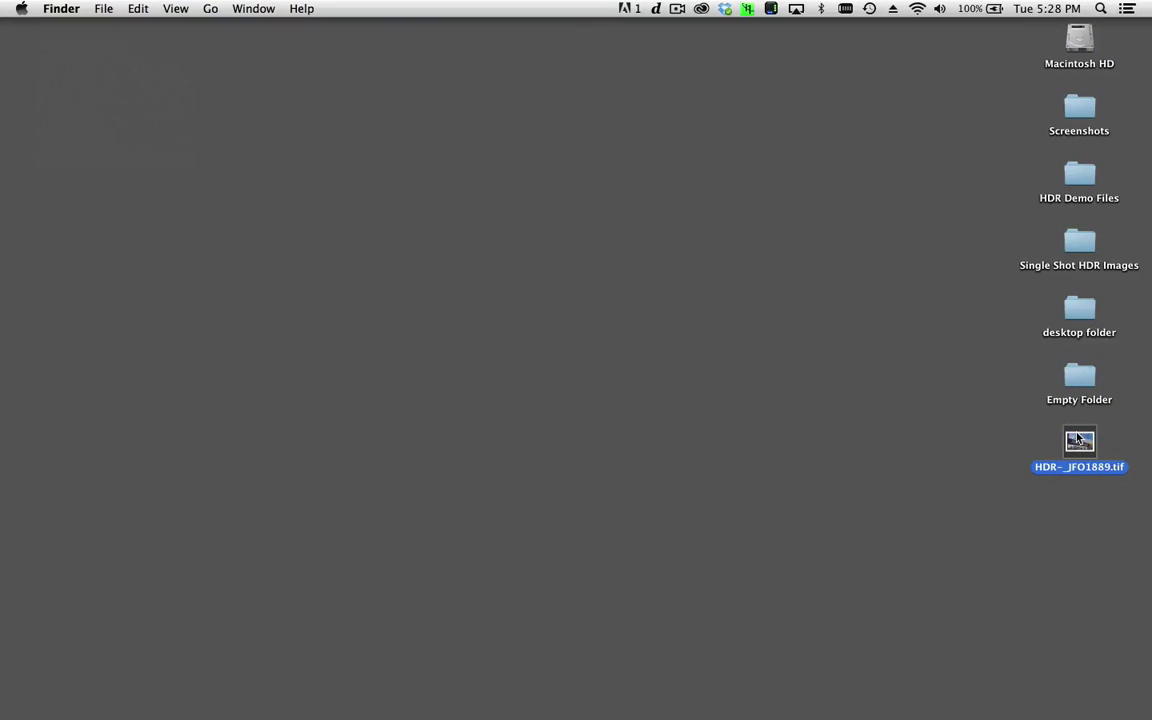
Switch to Finder and preview the saved HDR-_JFO1889.tif on the Desktop with Quick Look.
{"action": "key", "text": "space"}
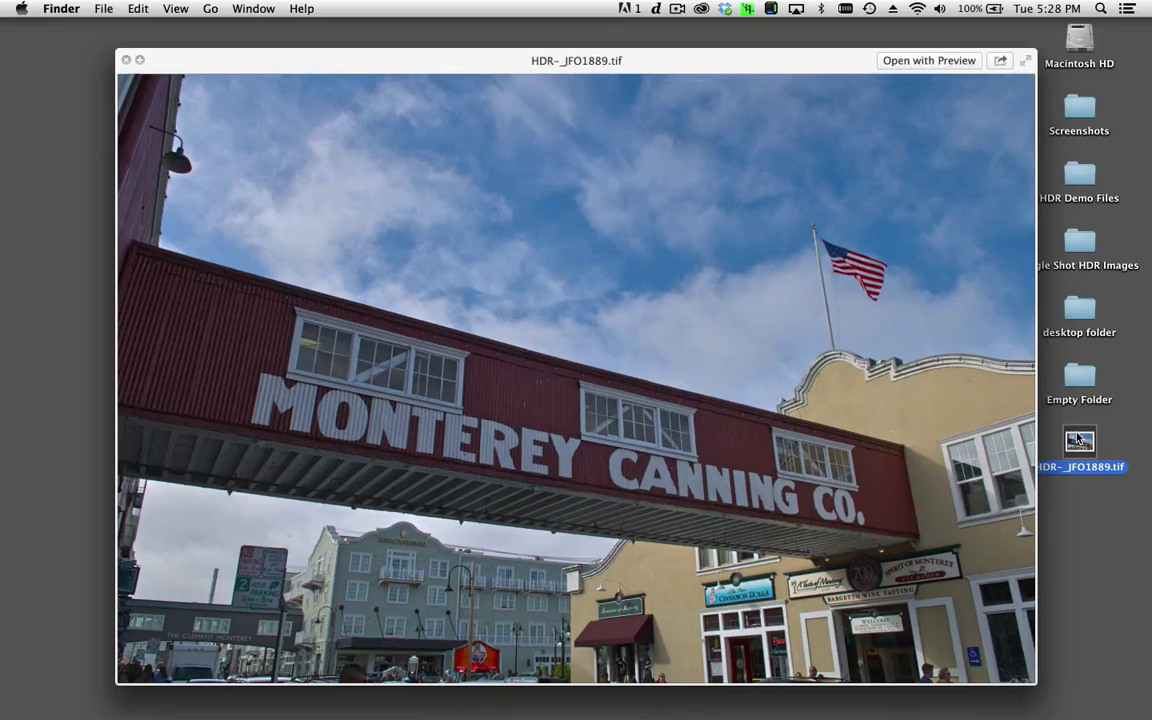